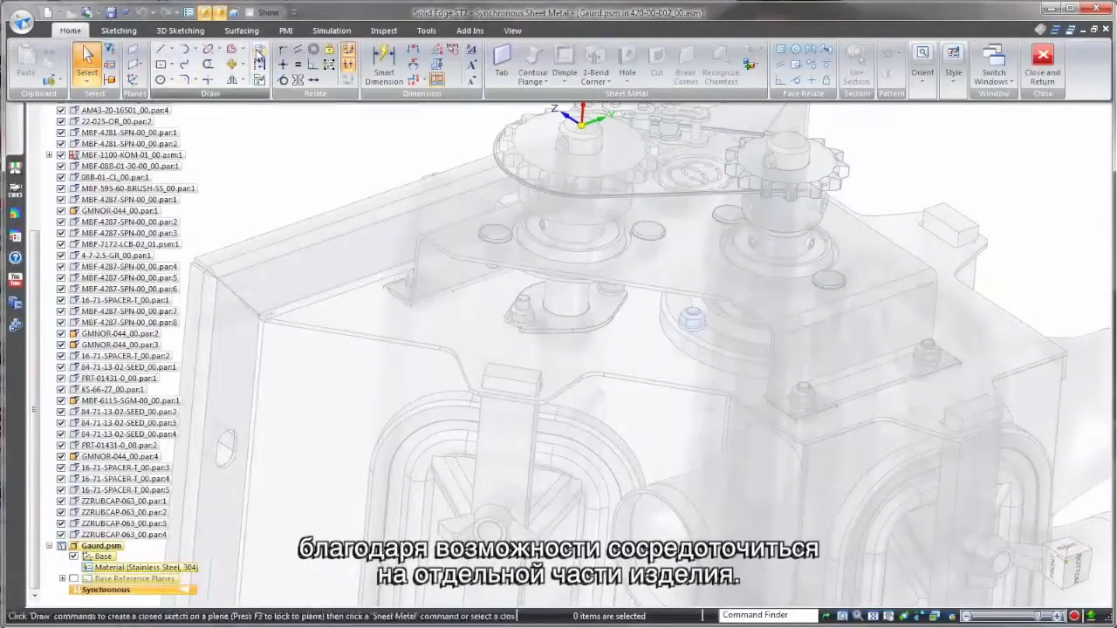
- Project edges of the surrounding machine components onto the plane above the sprockets to form a closed guard outline
{"action": "left_click", "coordinate": [259, 52]}
{"action": "scroll", "coordinate": [603, 125], "scroll_direction": "up", "scroll_amount": 6}
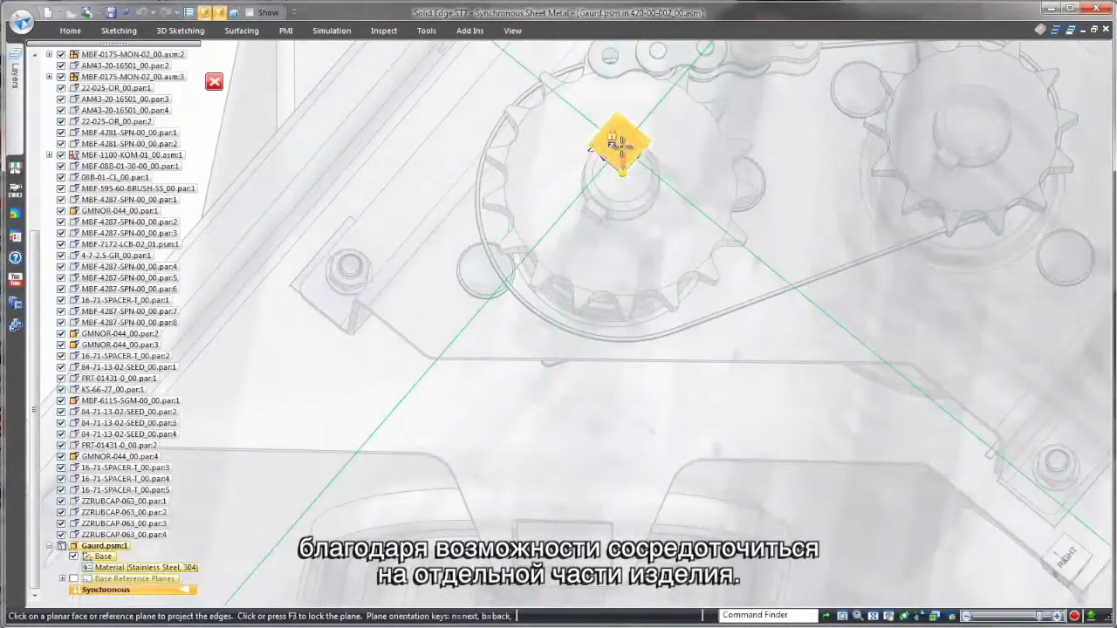
{"action": "left_click", "coordinate": [621, 146]}
{"action": "middle_click_drag", "start_coordinate": [622, 164], "coordinate": [337, 239]}
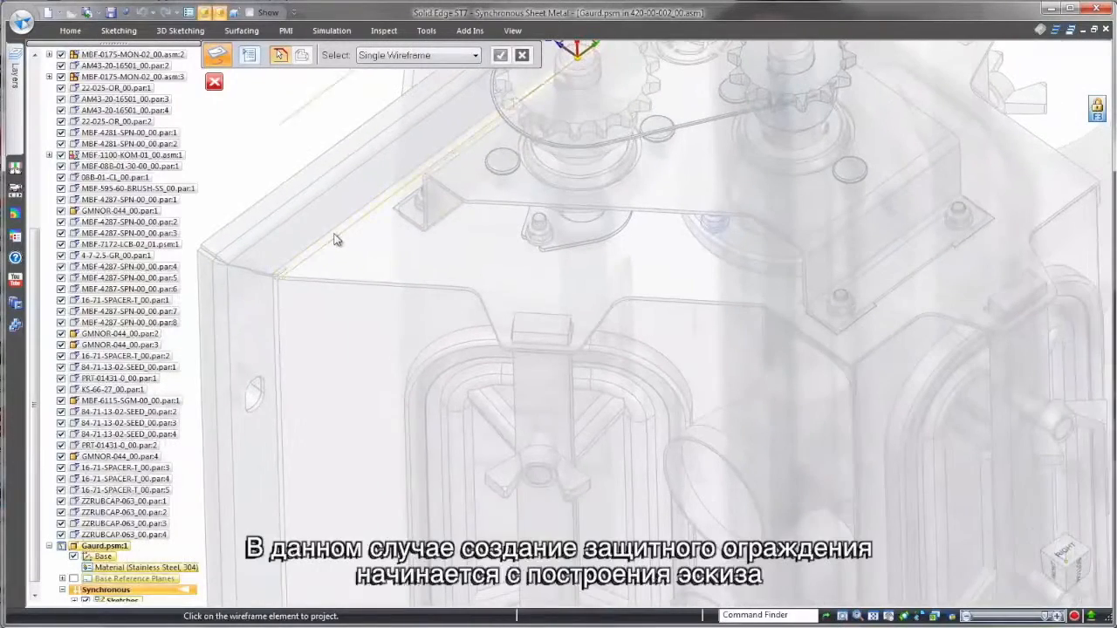
{"action": "left_click", "coordinate": [685, 299]}
{"action": "left_click", "coordinate": [793, 316]}
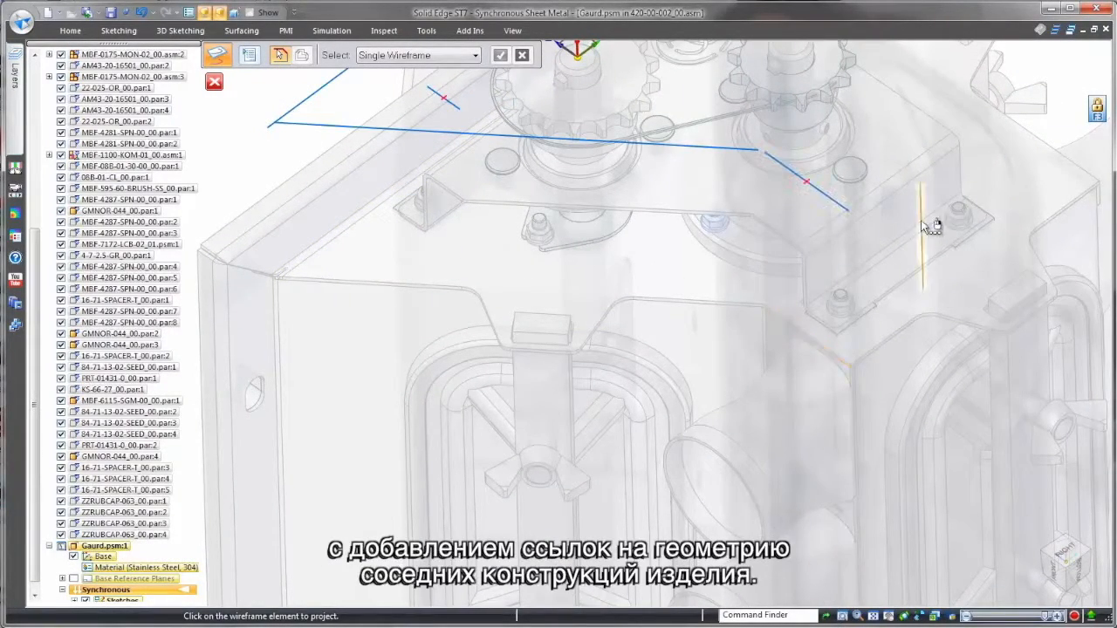
{"action": "left_click", "coordinate": [1080, 557]}
{"action": "right_click", "coordinate": [299, 187]}
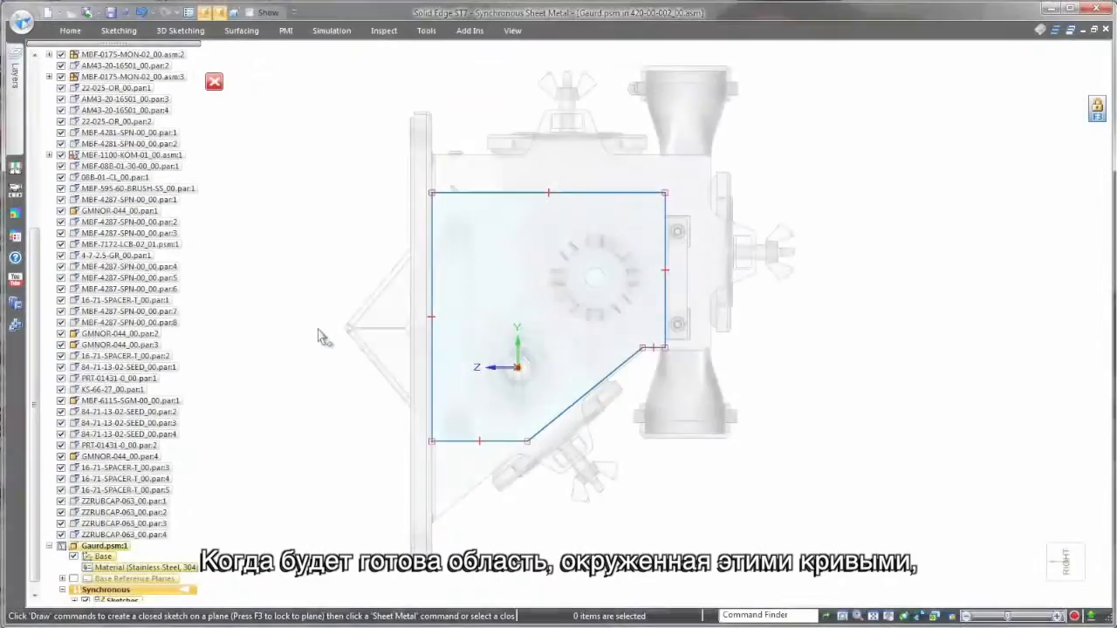
- Create the base tab from the closed sketch region with a thickness of 3 mm
{"action": "key", "text": "ctrl+i"}
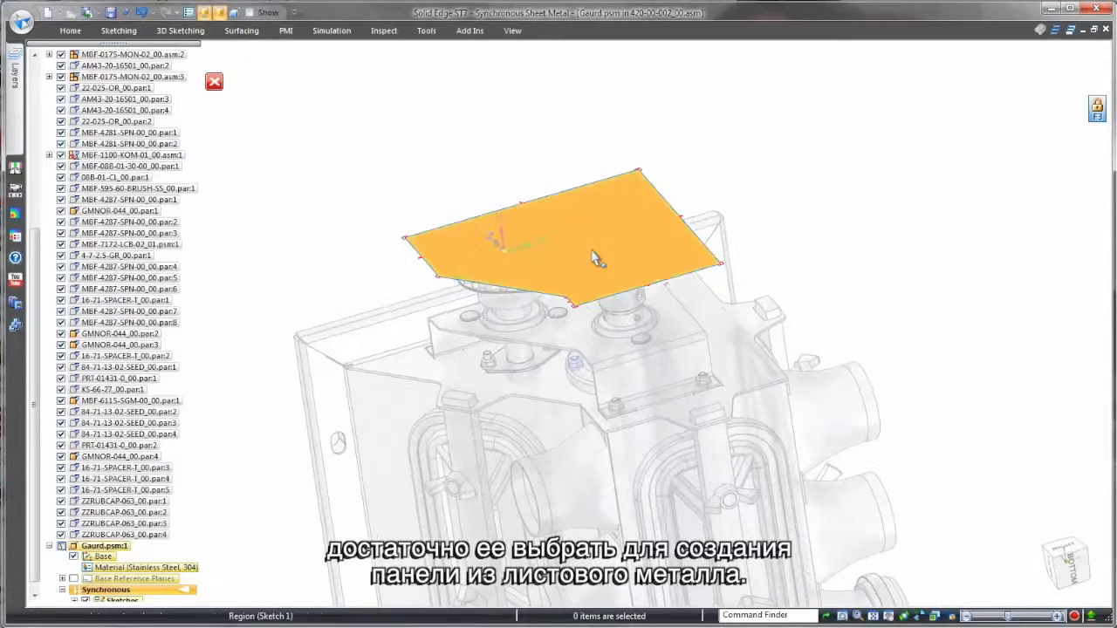
{"action": "left_click", "coordinate": [591, 249]}
{"action": "left_click", "coordinate": [588, 216]}
{"action": "type", "text": "3"}
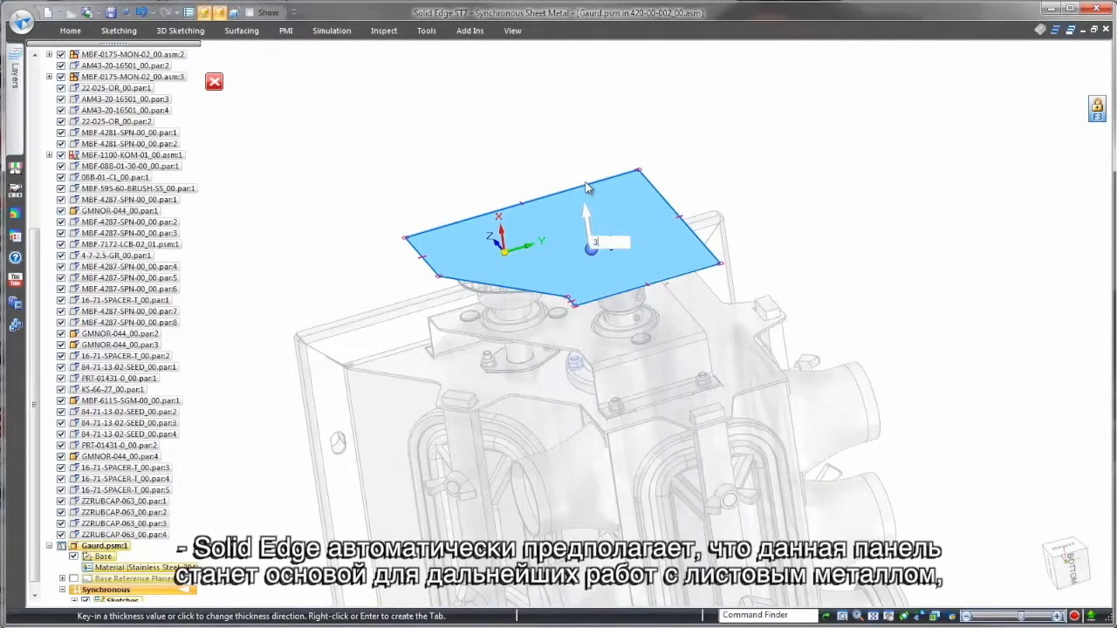
{"action": "key", "text": "Return"}
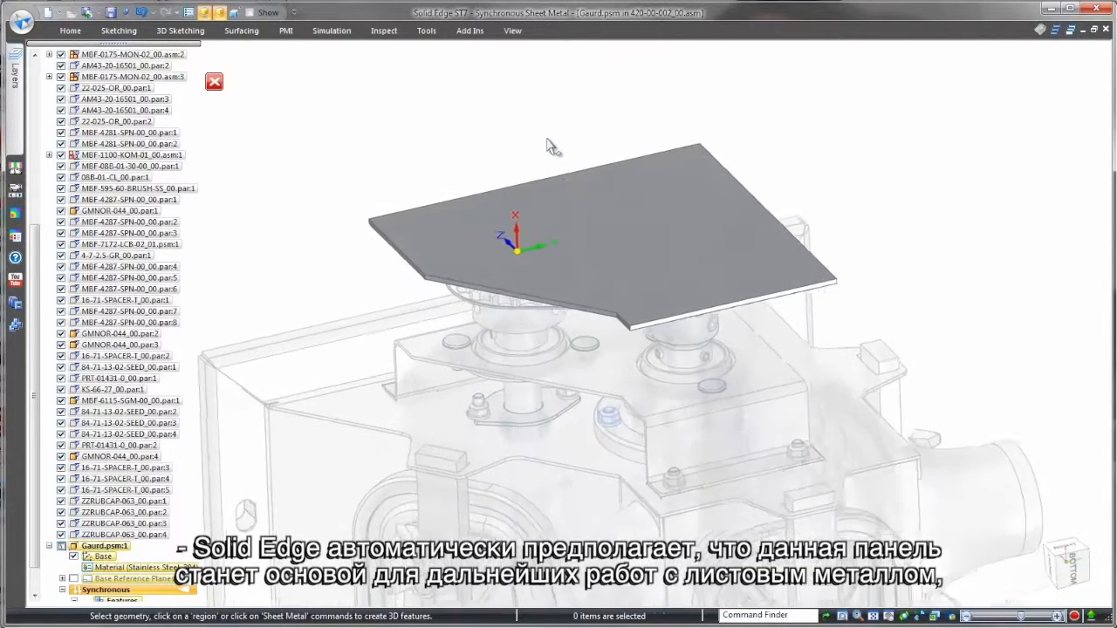
- Add 90° flanges along four edge faces of the panel, extending them down to the neighbouring component's corner point
{"action": "left_click", "coordinate": [776, 346]}
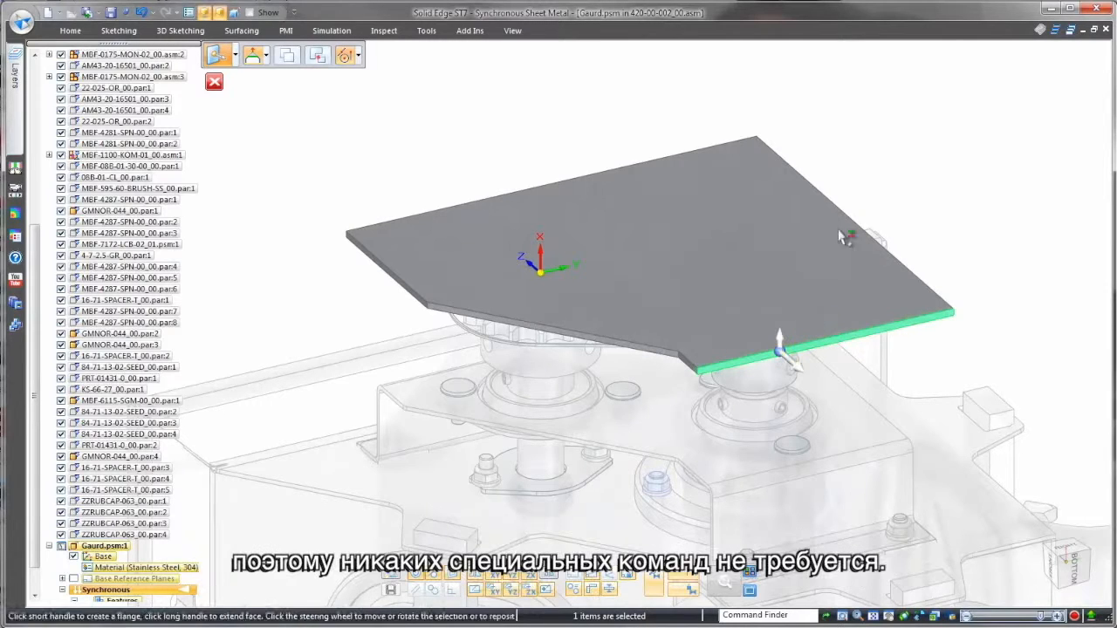
{"action": "left_click", "coordinate": [403, 271], "text": "ctrl"}
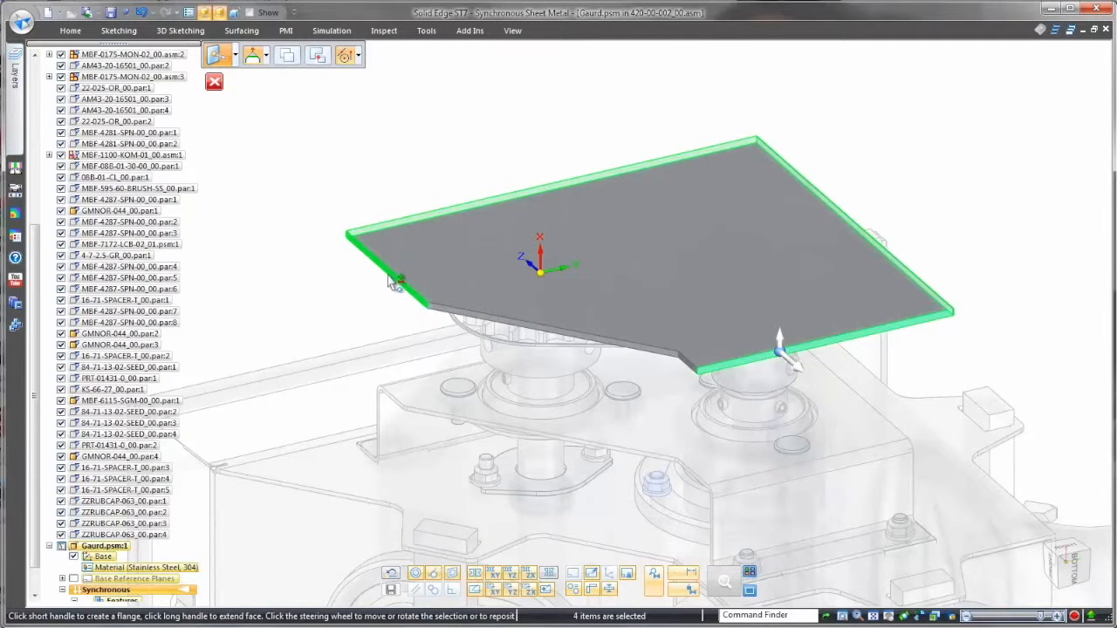
{"action": "left_click", "coordinate": [779, 339]}
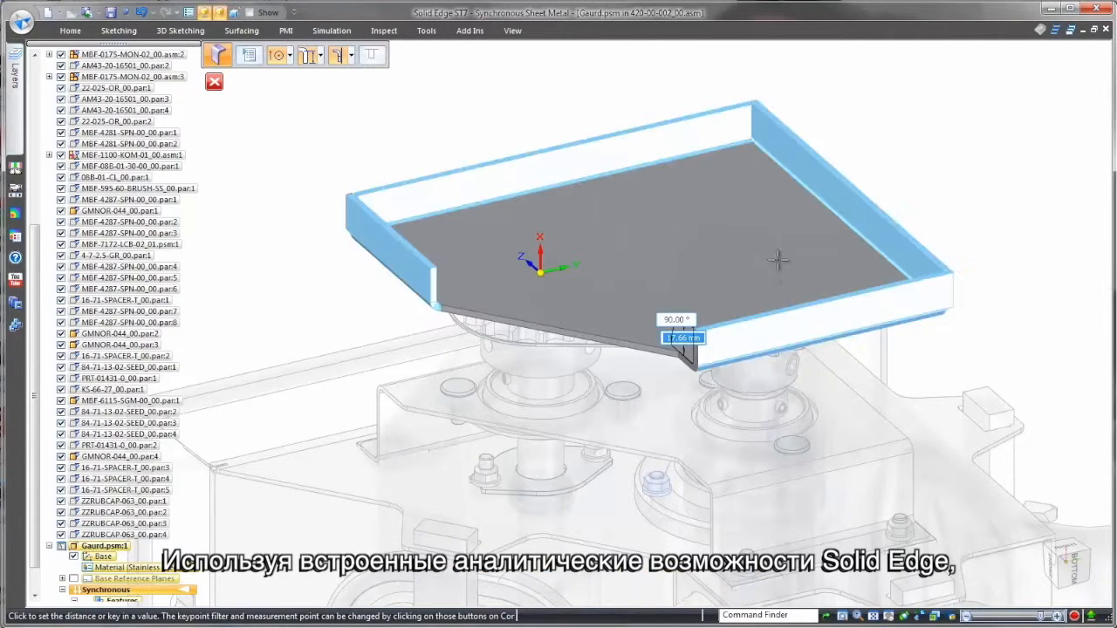
{"action": "left_click", "coordinate": [351, 56]}
{"action": "left_click", "coordinate": [366, 105]}
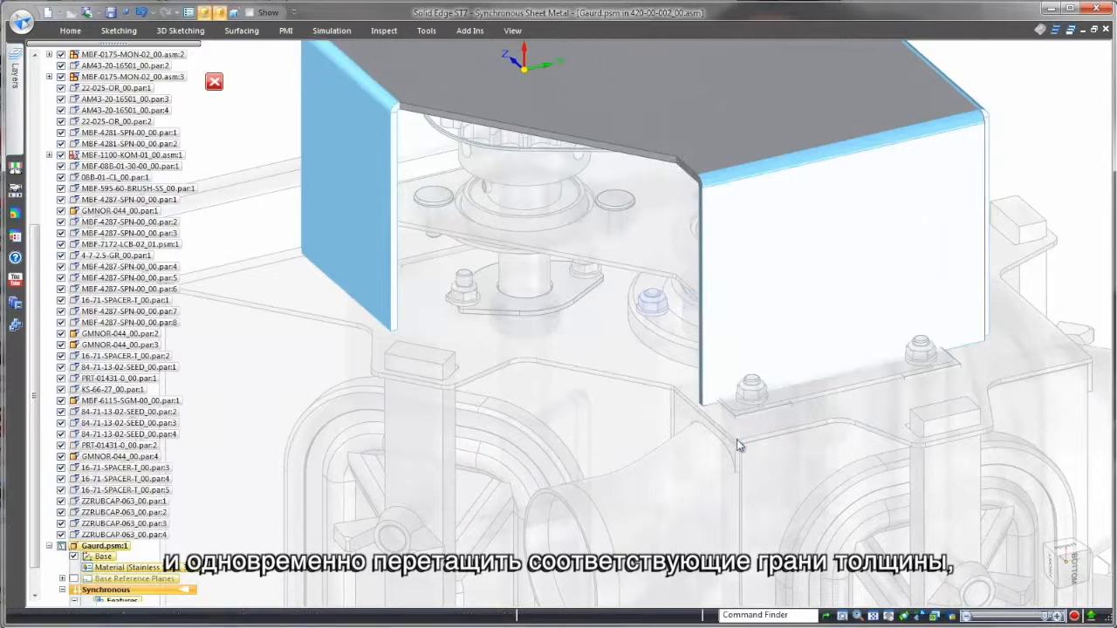
- Sketch a straight line about 59 mm long across the lower part of the front flange, parallel to its bottom edge
{"action": "right_click_drag", "start_coordinate": [579, 444], "coordinate": [645, 423]}
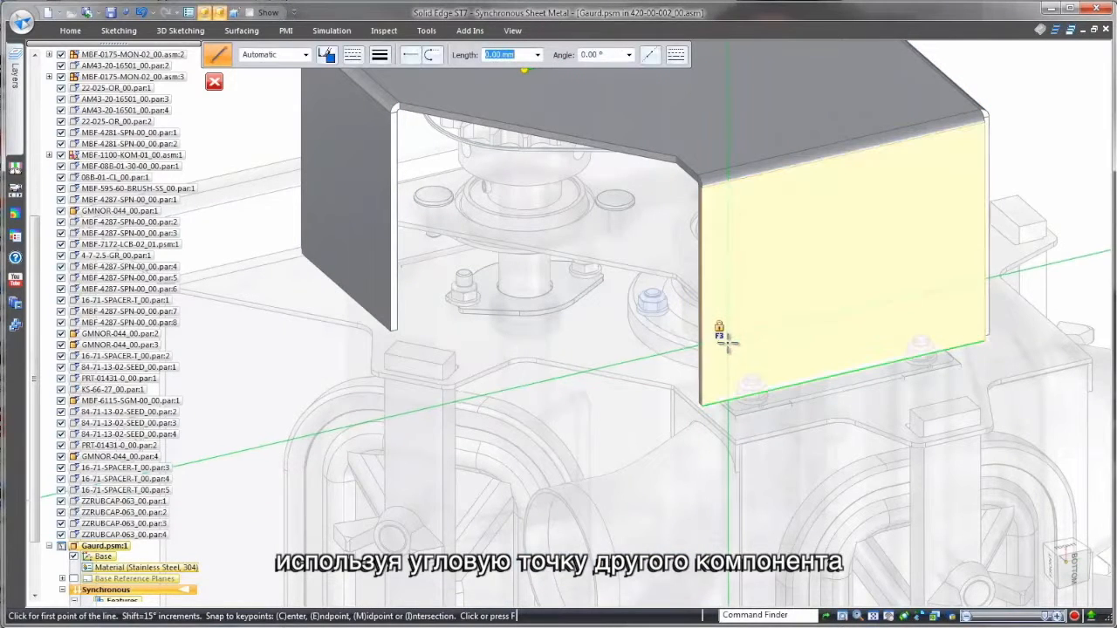
{"action": "key", "text": "F3"}
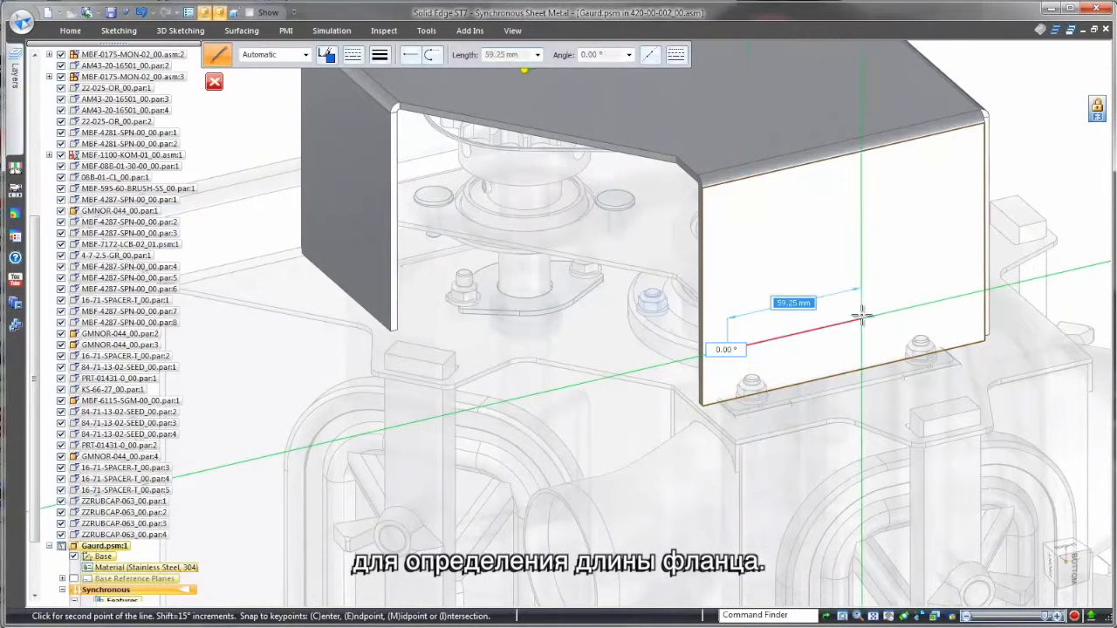
{"action": "left_click", "coordinate": [860, 319]}
{"action": "key", "text": "Escape"}
- Apply a jog to the front flange along the sketched line, stepping its lower part outward over the bolts
{"action": "left_click", "coordinate": [77, 33]}
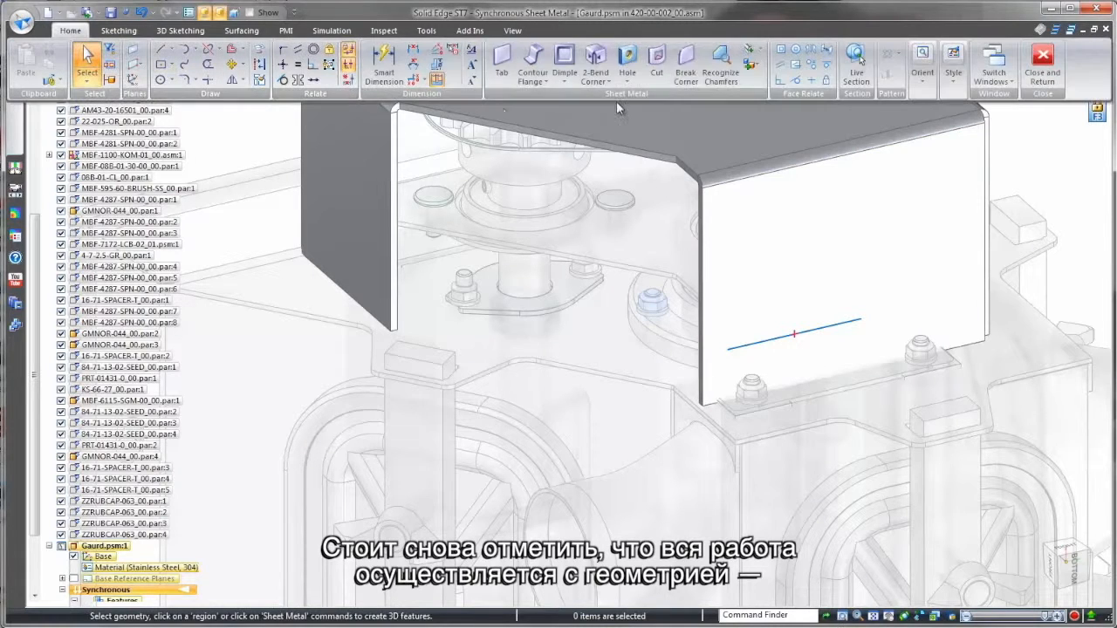
{"action": "left_click", "coordinate": [741, 49]}
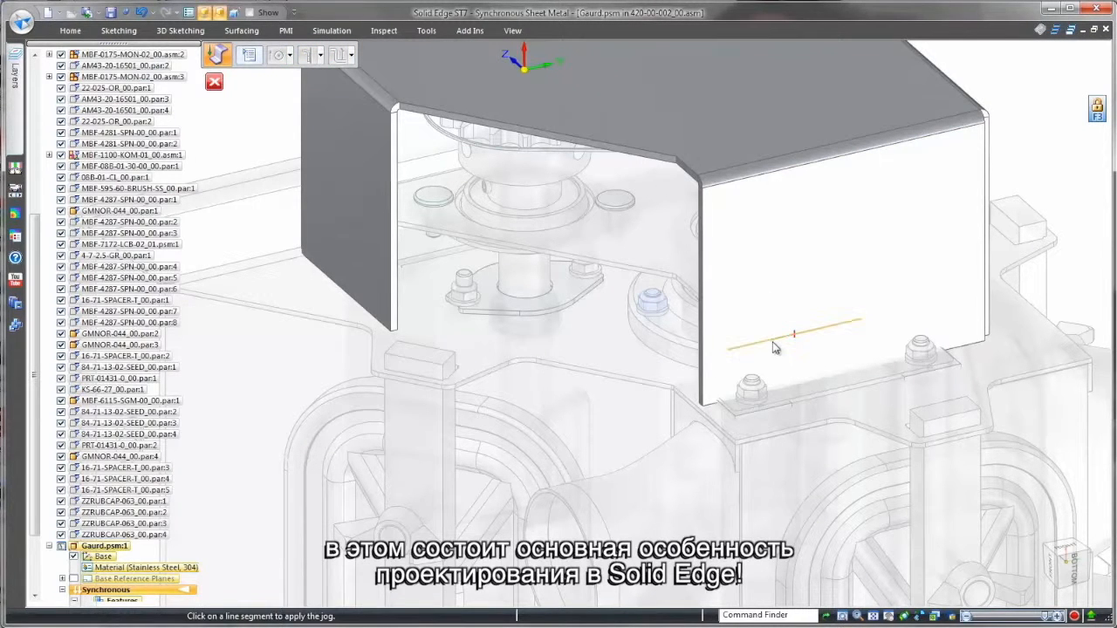
{"action": "left_click", "coordinate": [788, 361]}
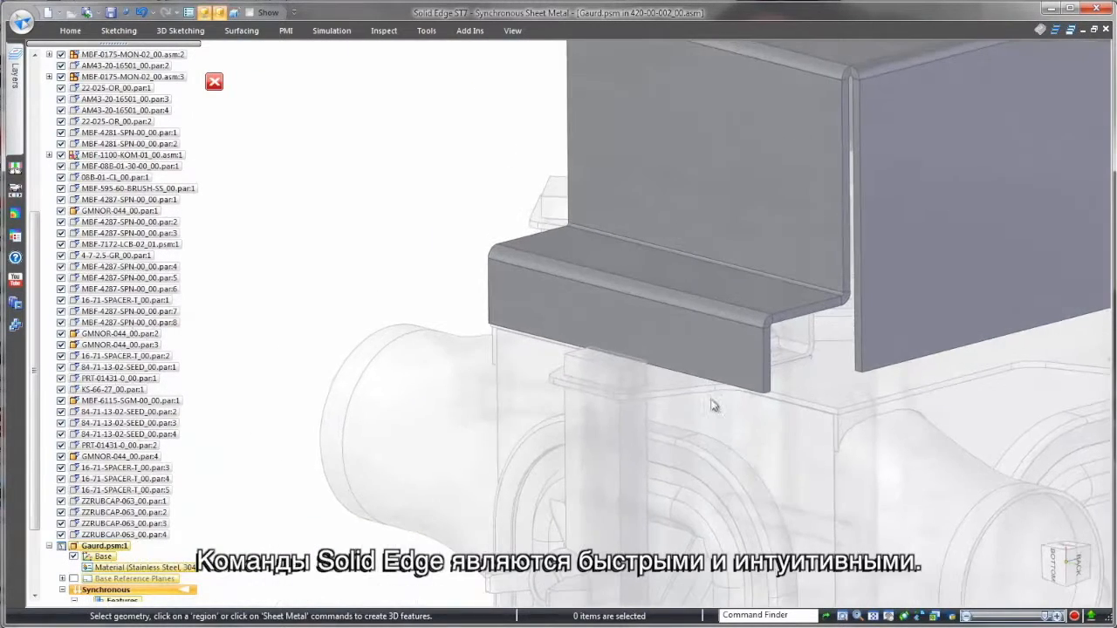
- Add a partial-width 90° flange on the bottom edge of the jogged wall, reaching the latch block below
{"action": "left_click", "coordinate": [715, 389]}
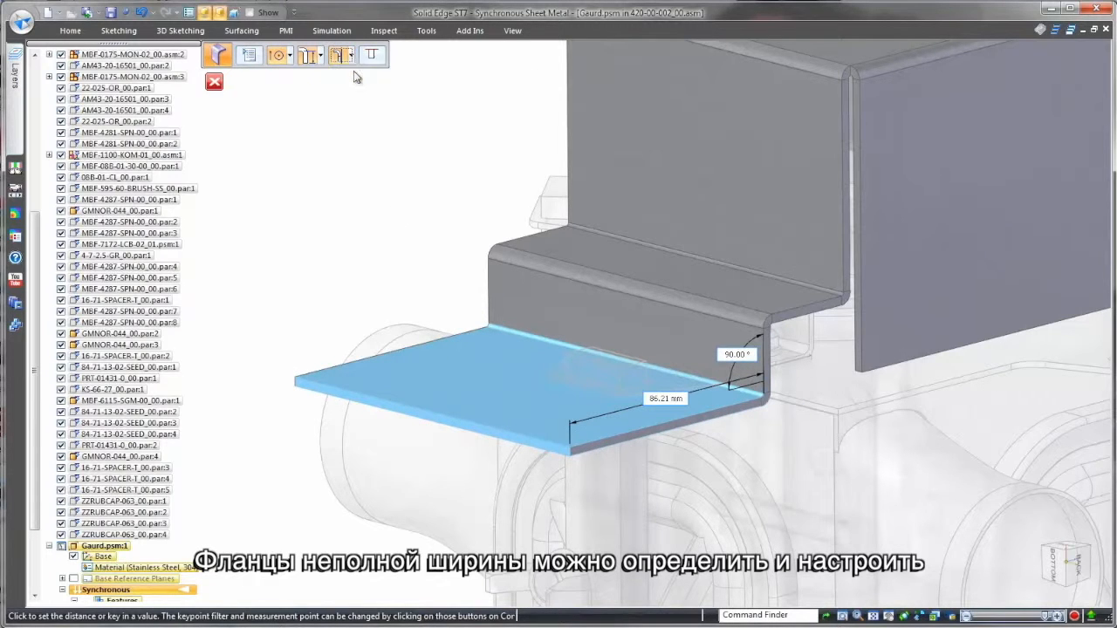
{"action": "left_click", "coordinate": [372, 54]}
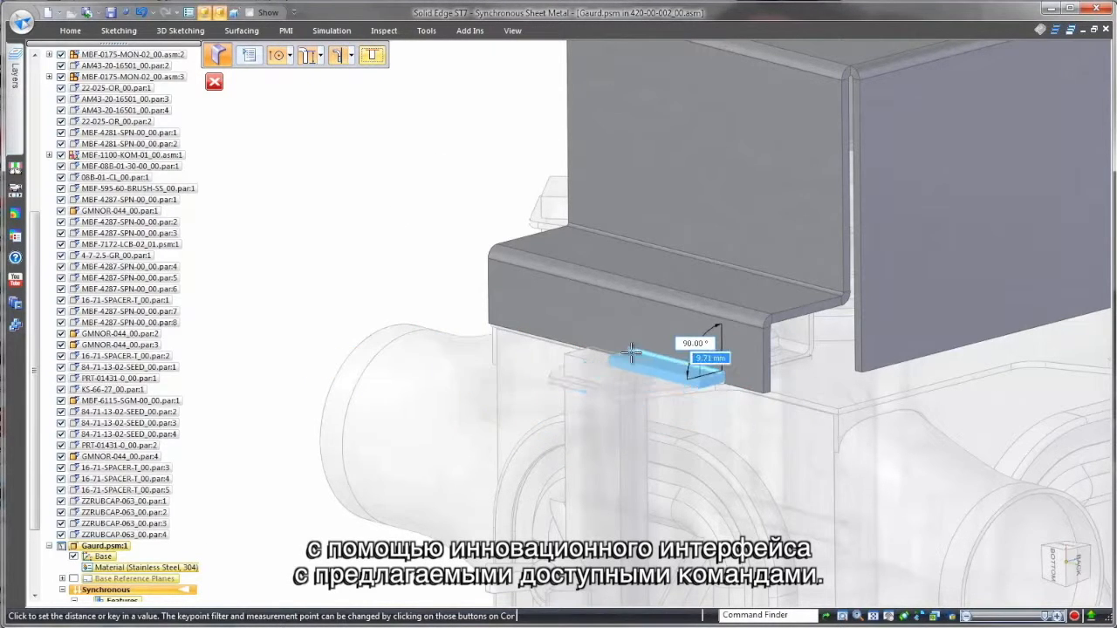
{"action": "left_click", "coordinate": [647, 358]}
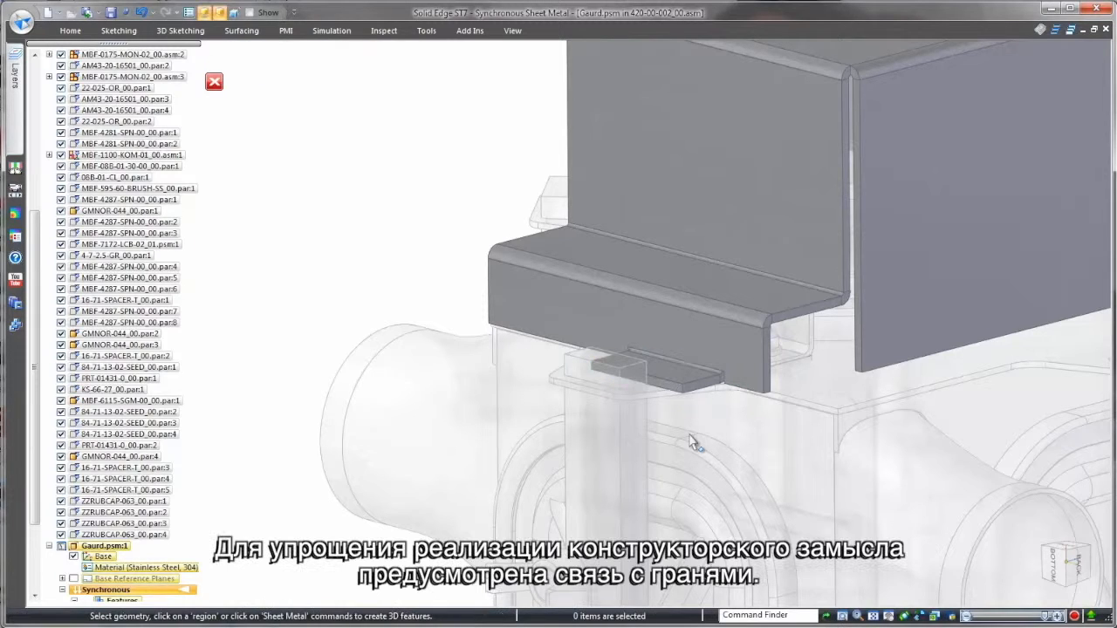
- Align one side face of the small partial flange with the adjacent component's face using a face relationship
{"action": "right_click_drag", "start_coordinate": [707, 427], "coordinate": [708, 370]}
{"action": "left_click", "coordinate": [541, 411]}
{"action": "right_click", "coordinate": [542, 411]}
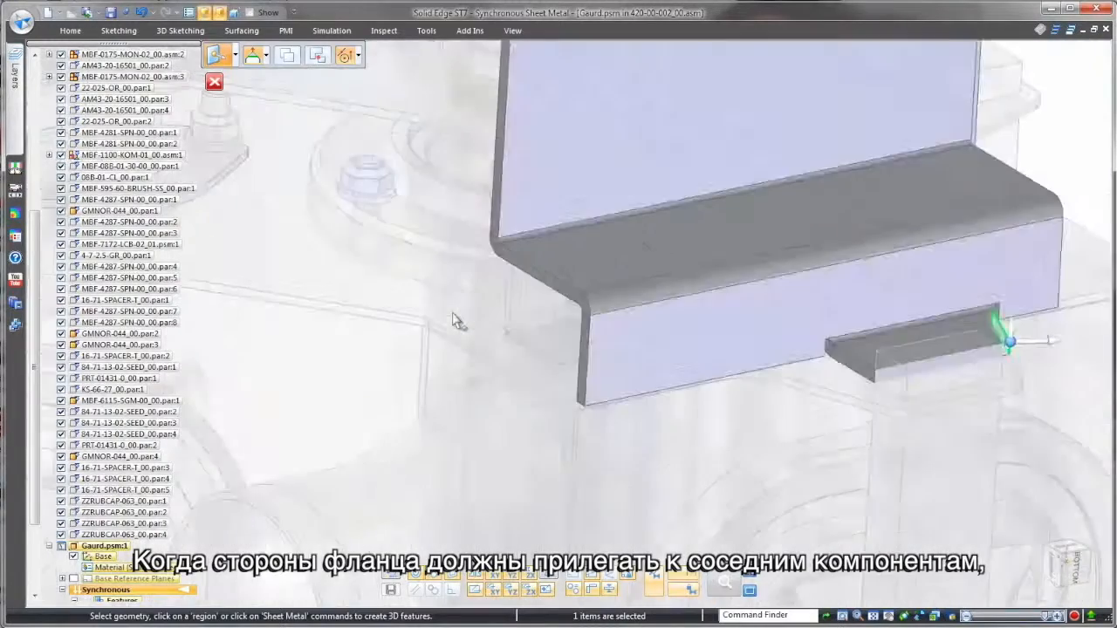
- Align the opposite side face of the small partial flange with the angled face of the bracket below it
{"action": "middle_click_drag", "start_coordinate": [454, 320], "coordinate": [640, 349]}
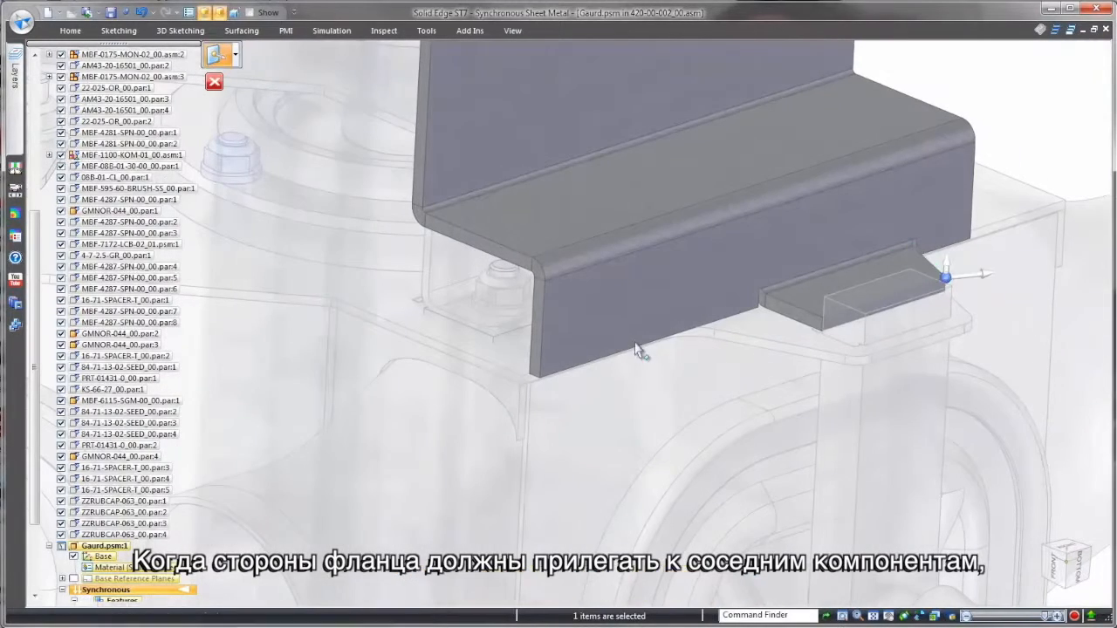
{"action": "left_click", "coordinate": [793, 314]}
{"action": "right_click_drag", "start_coordinate": [700, 404], "coordinate": [703, 349]}
{"action": "left_click", "coordinate": [751, 344]}
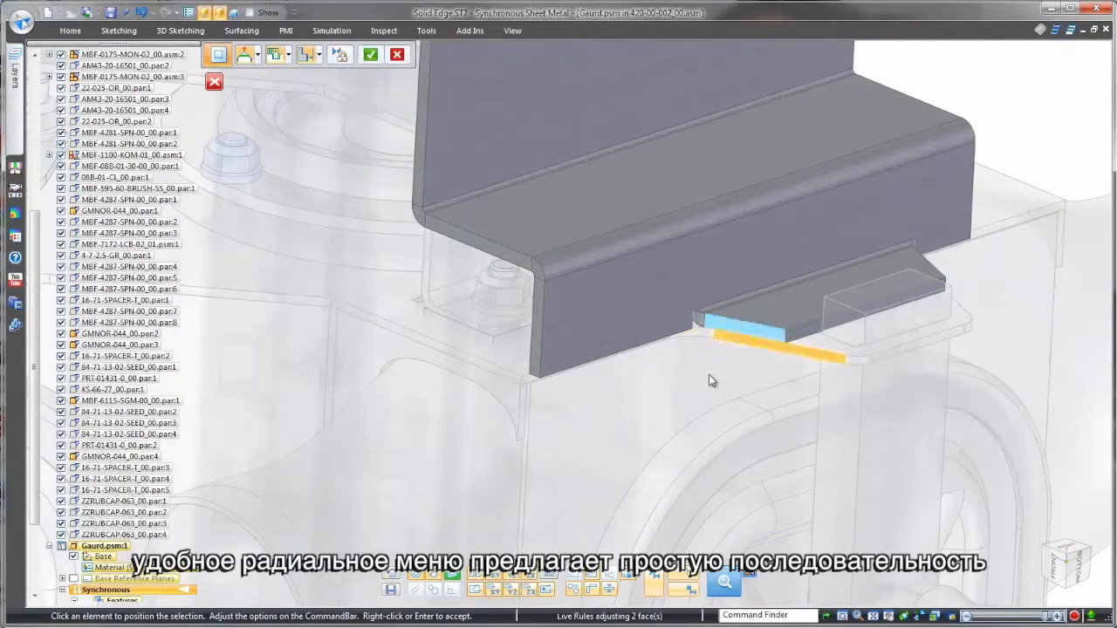
{"action": "right_click", "coordinate": [432, 432]}
{"action": "key", "text": "Escape"}
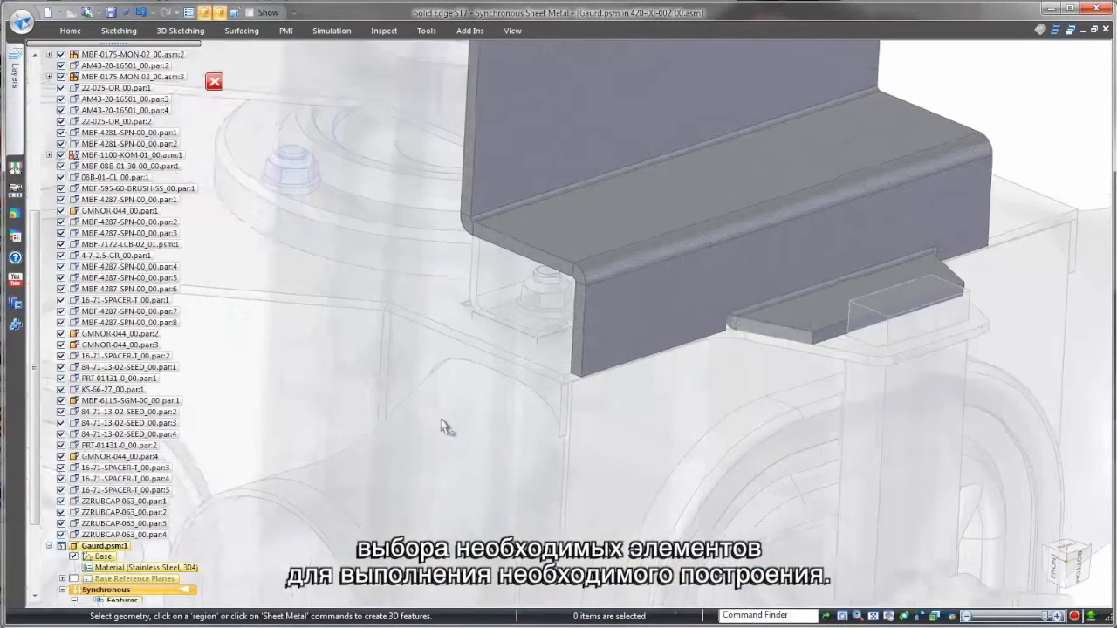
- Add a flange about 60 mm long at 160° from the side wall's vertical edge, changing its material side option
{"action": "middle_click_drag", "start_coordinate": [443, 426], "coordinate": [545, 321]}
{"action": "left_click", "coordinate": [556, 312]}
{"action": "left_click", "coordinate": [547, 309]}
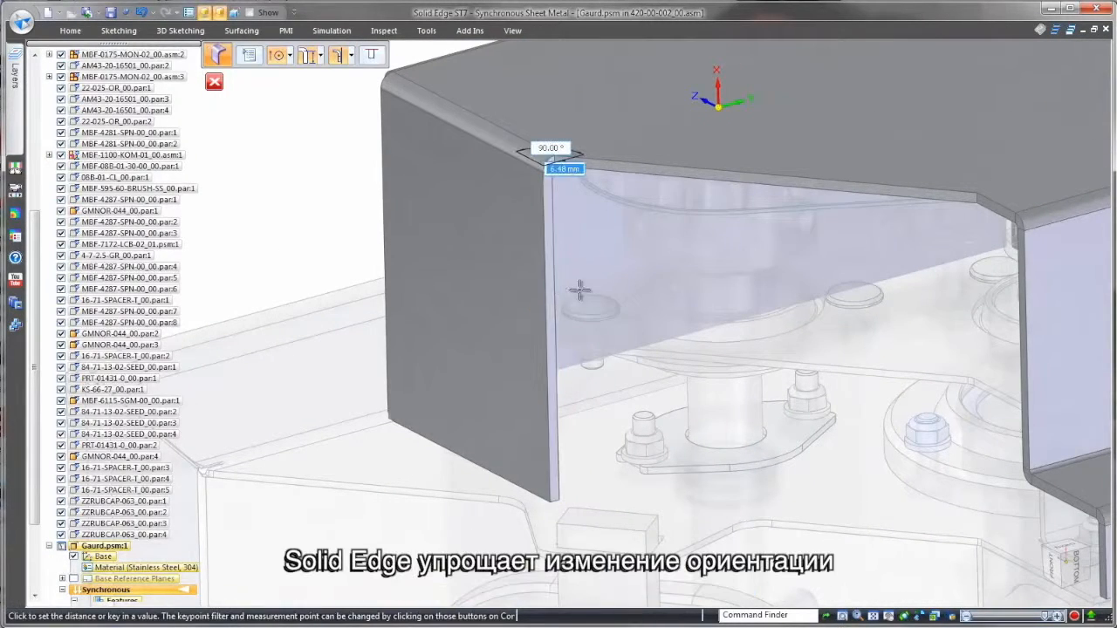
{"action": "left_click", "coordinate": [350, 55]}
{"action": "left_click", "coordinate": [371, 105]}
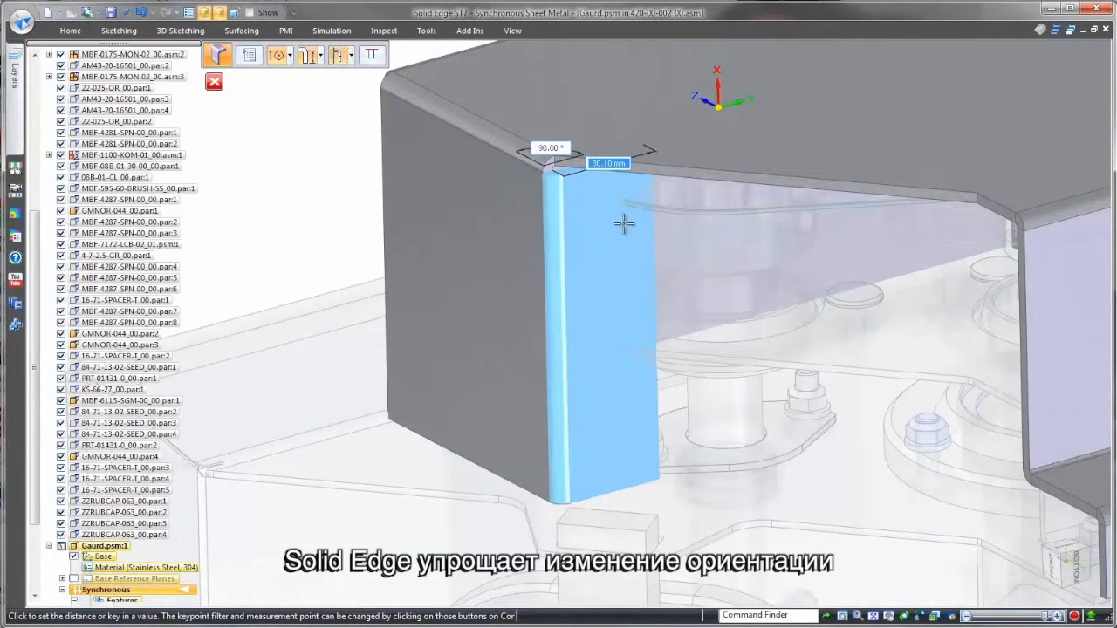
{"action": "key", "text": "Tab"}
{"action": "type", "text": "160"}
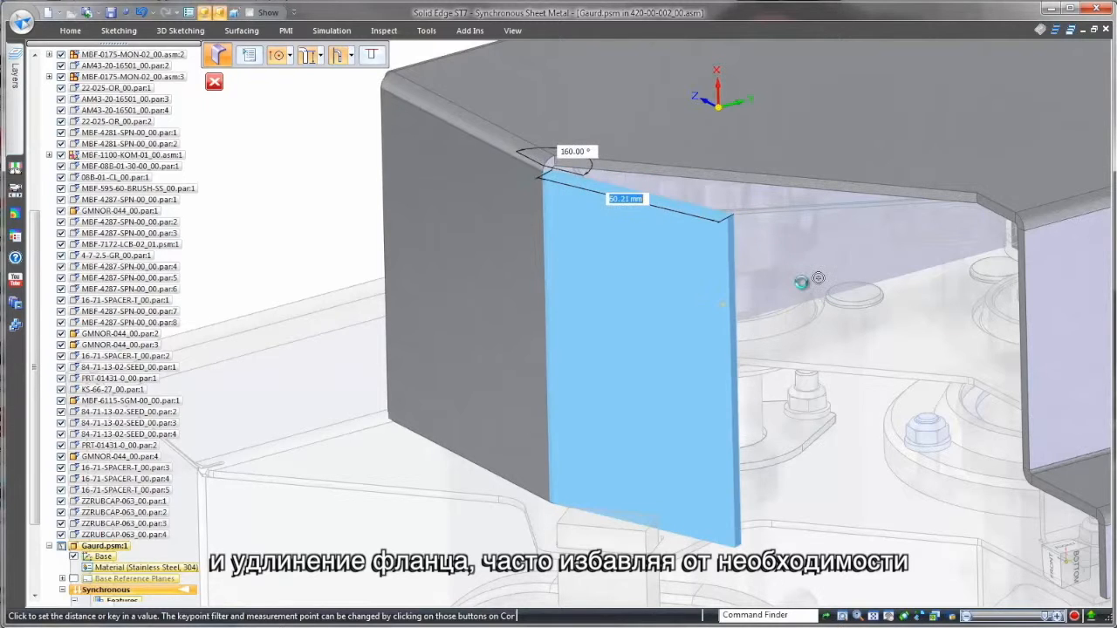
{"action": "key", "text": "Return"}
- Make the new side flange's plane parallel to the angled edge face of the top panel
{"action": "right_click", "coordinate": [689, 207]}
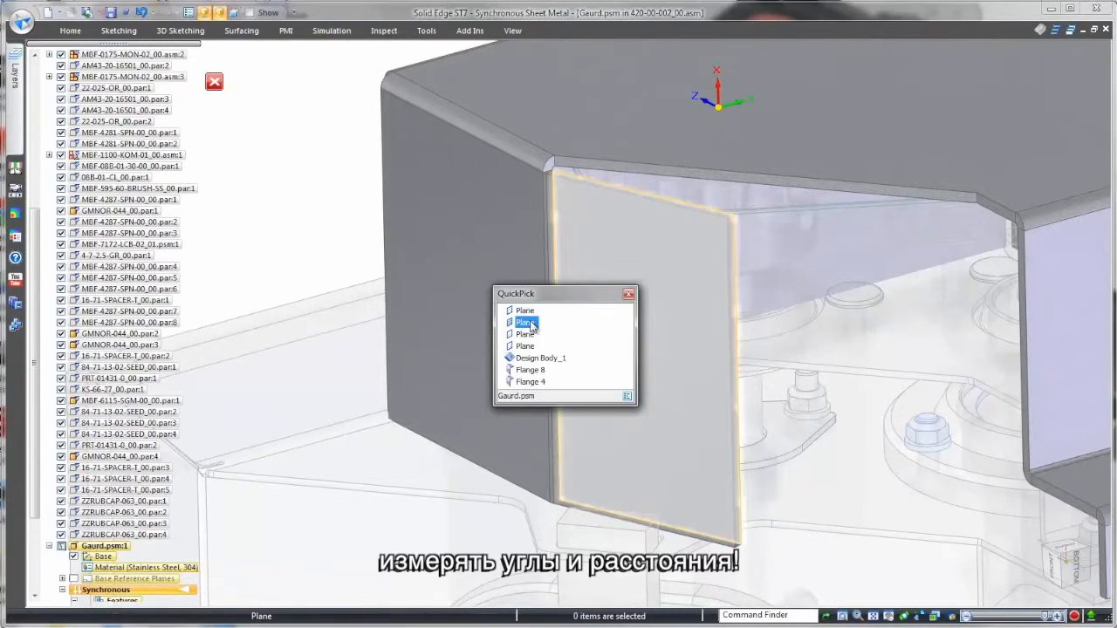
{"action": "left_click", "coordinate": [525, 320]}
{"action": "right_click_drag", "start_coordinate": [334, 356], "coordinate": [333, 325]}
{"action": "left_click", "coordinate": [814, 186]}
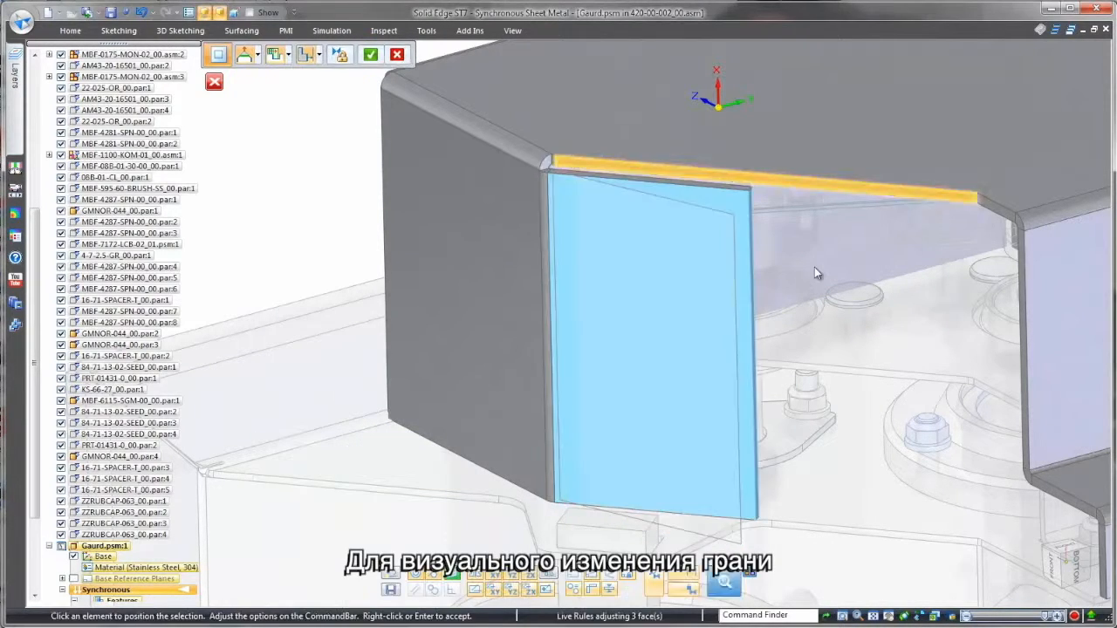
{"action": "right_click", "coordinate": [814, 267]}
{"action": "key", "text": "Escape"}
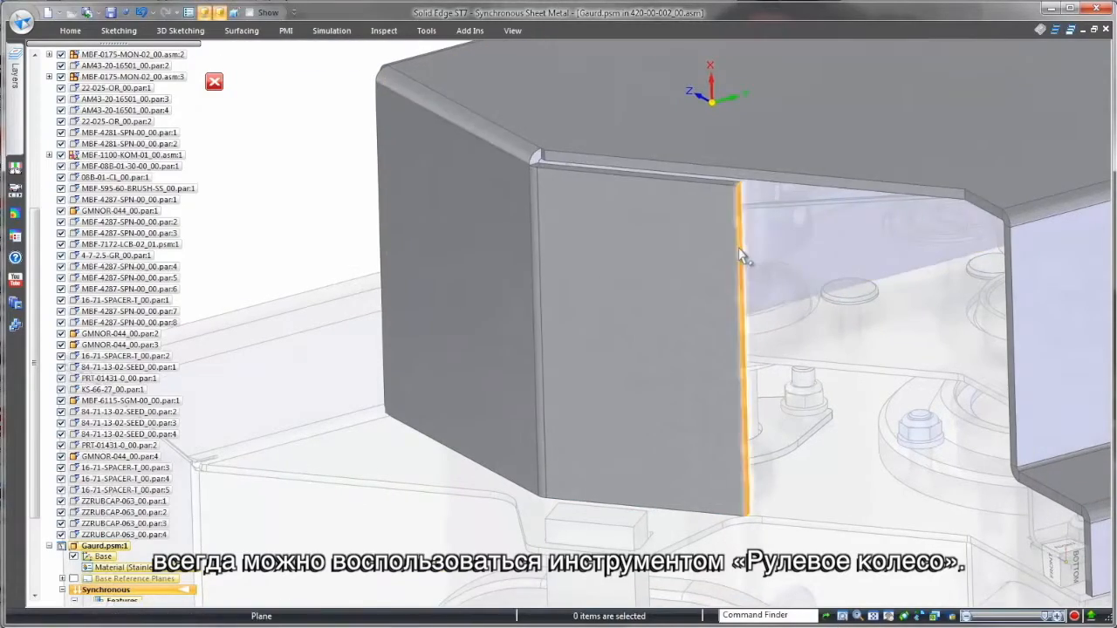
- Extend the side flange's free end face to the far corner point of the top panel's angled edge
{"action": "left_click", "coordinate": [739, 251]}
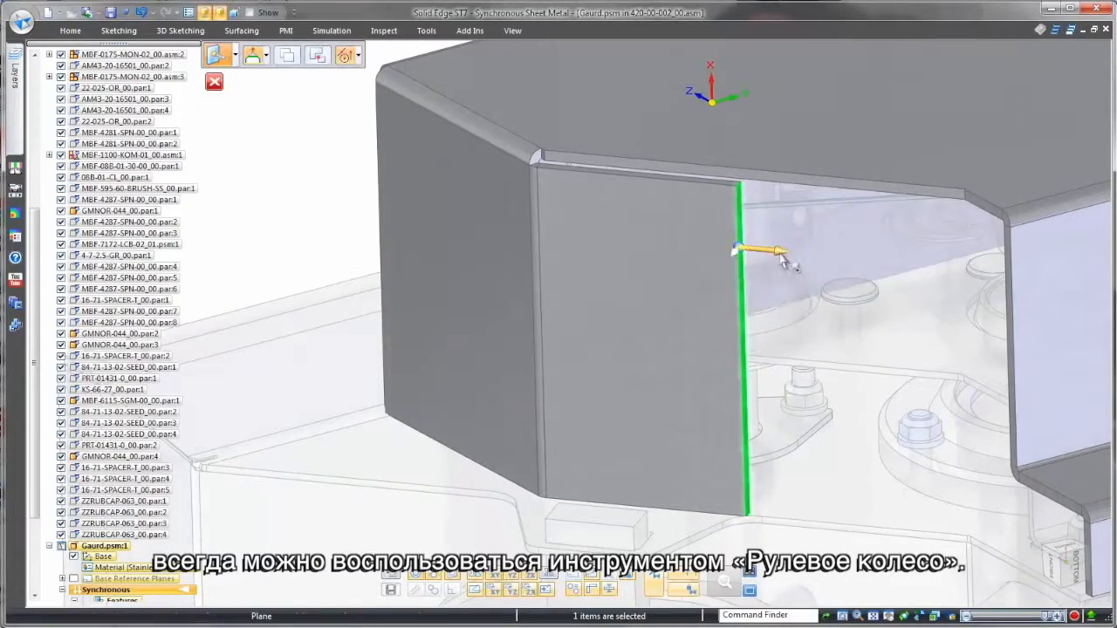
{"action": "left_click", "coordinate": [786, 254]}
{"action": "left_click", "coordinate": [966, 192]}
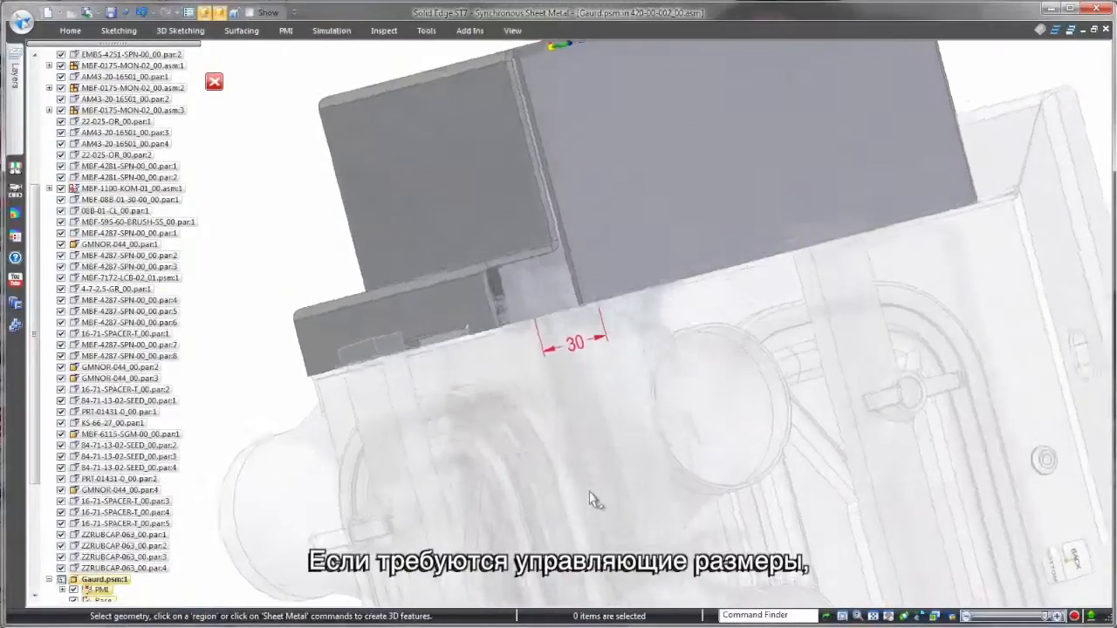
- Add a 90° flange along the bottom edge of the long side wall and dimension its length to 15 mm
{"action": "left_click", "coordinate": [615, 473]}
{"action": "left_click", "coordinate": [626, 475]}
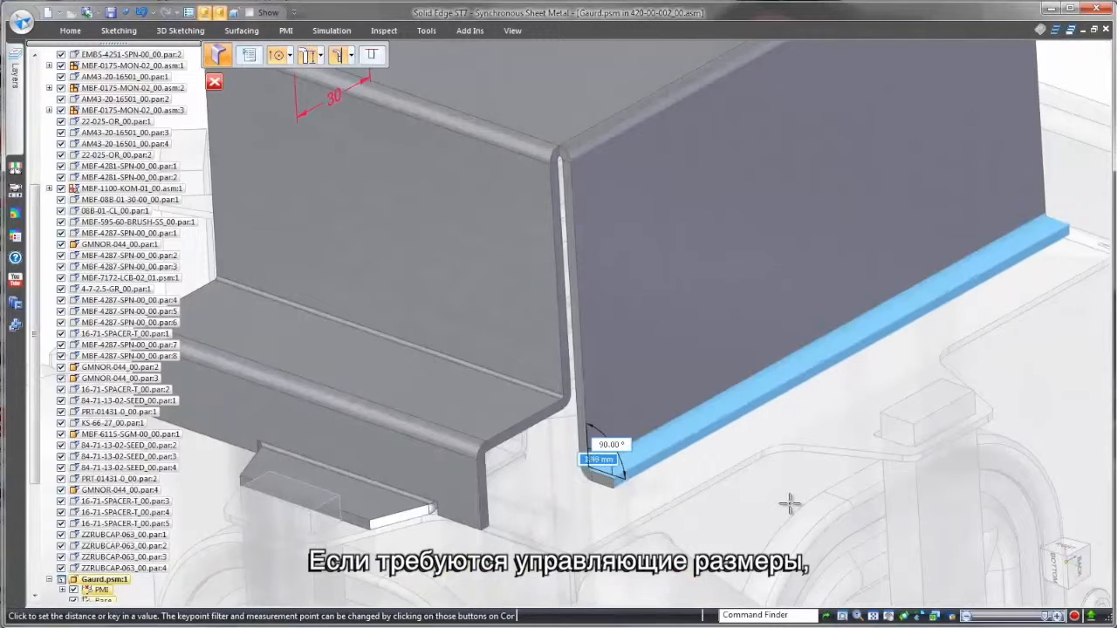
{"action": "right_click_drag", "start_coordinate": [734, 521], "coordinate": [699, 522]}
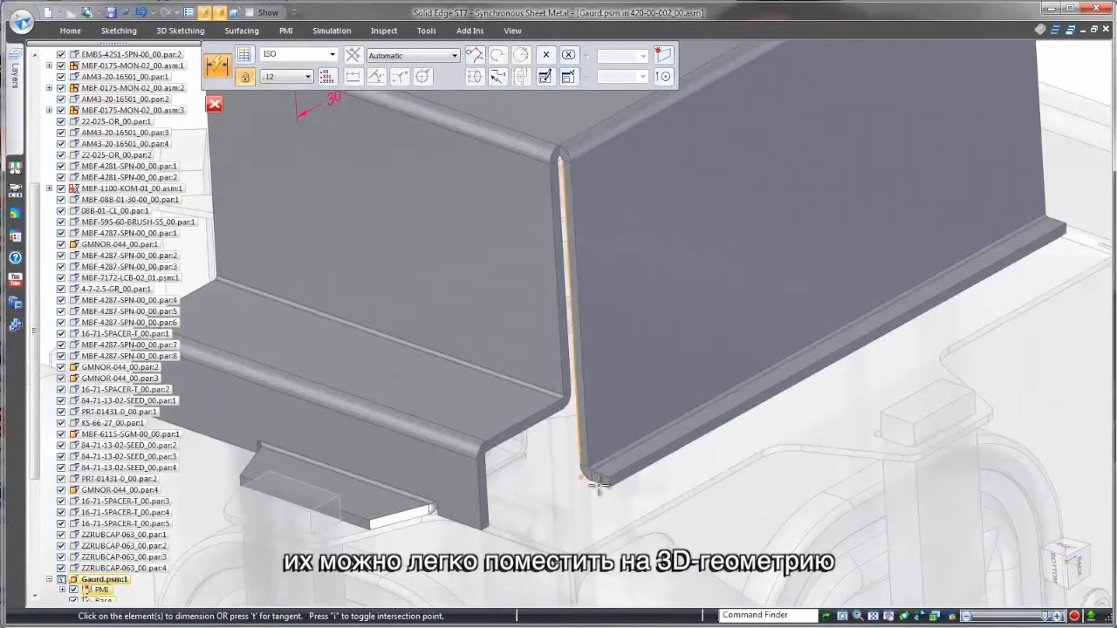
{"action": "left_click", "coordinate": [592, 504]}
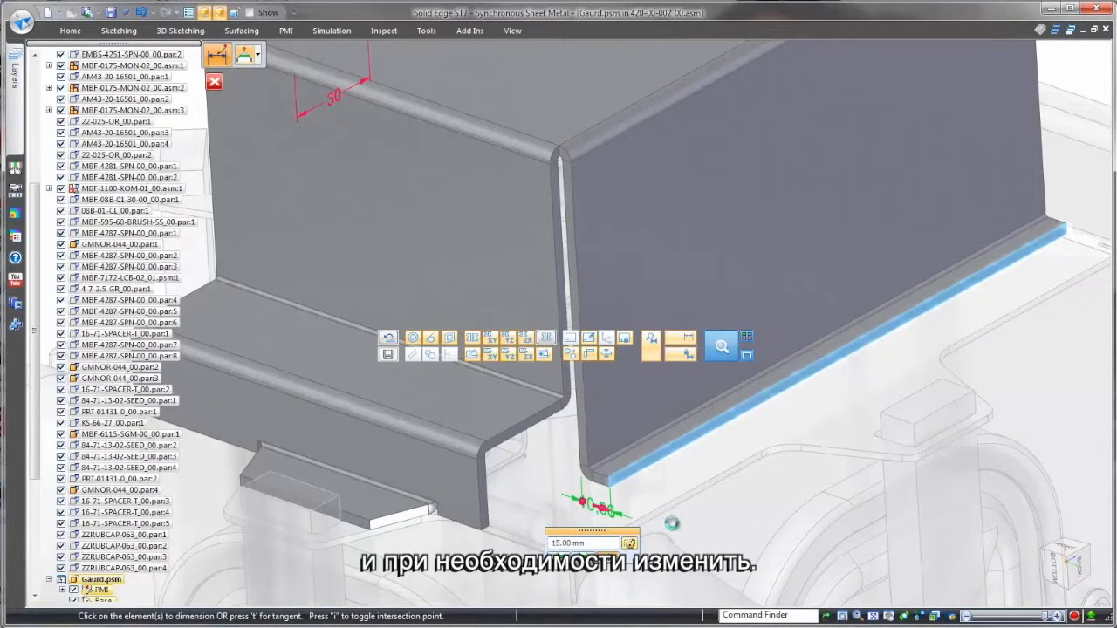
{"action": "left_click", "coordinate": [705, 522]}
{"action": "key", "text": "Escape"}
- Select the long side wall together with the neighbouring walls' narrow end faces and rotate them about the wall's upper bend edge
{"action": "left_click", "coordinate": [634, 386]}
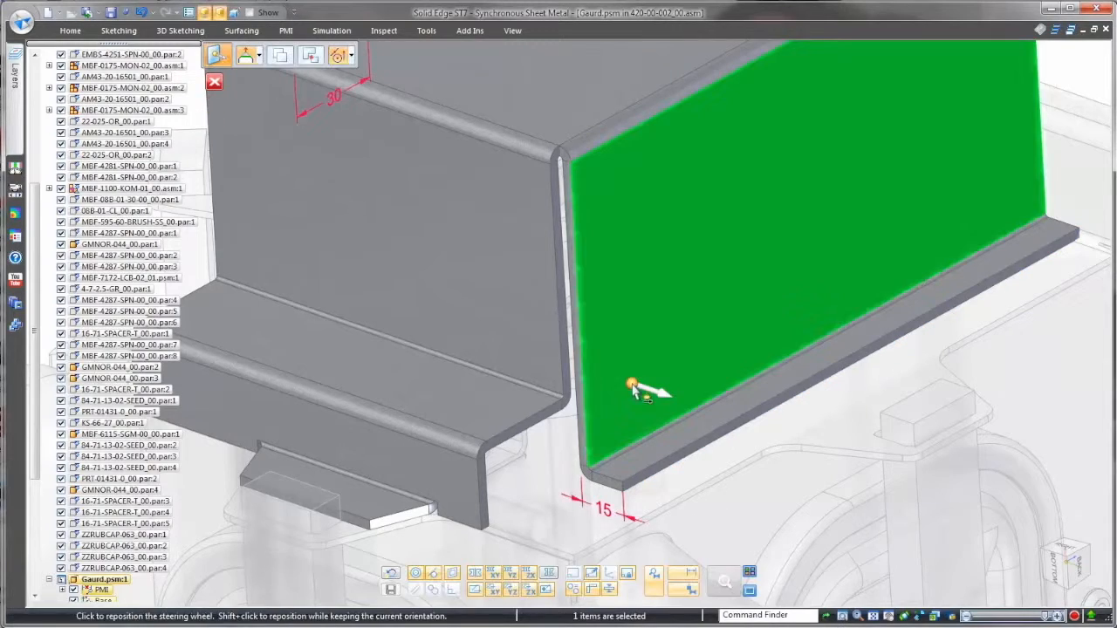
{"action": "middle_click_drag", "start_coordinate": [712, 346], "coordinate": [711, 454]}
{"action": "left_click", "coordinate": [827, 275], "text": "ctrl"}
{"action": "left_click", "coordinate": [721, 444]}
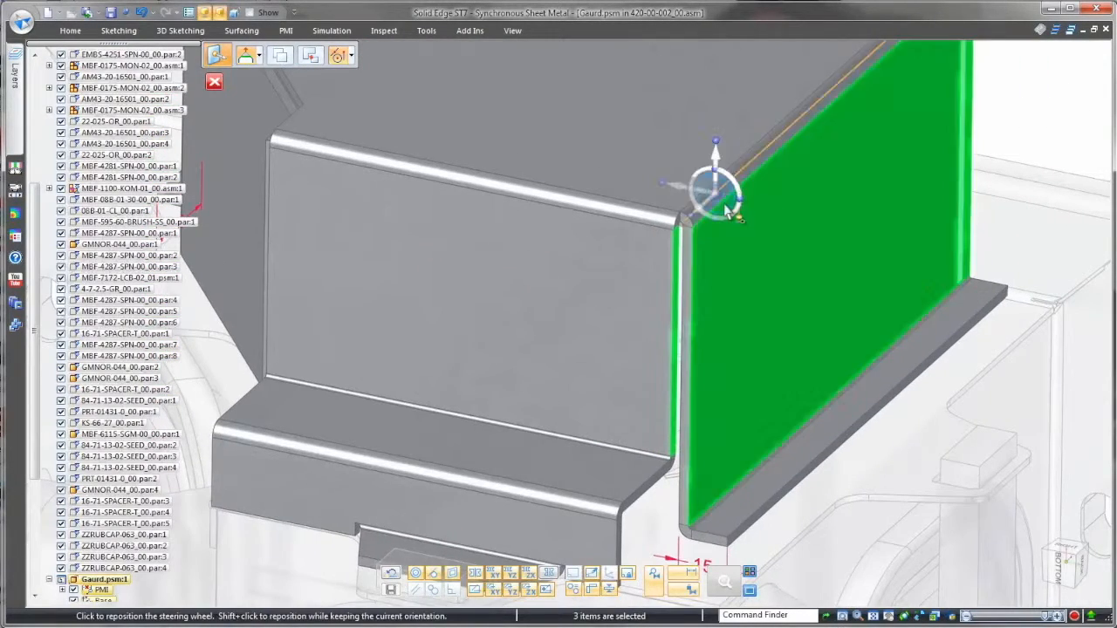
{"action": "left_click", "coordinate": [715, 192]}
{"action": "middle_click_drag", "start_coordinate": [715, 192], "coordinate": [758, 179]}
{"action": "left_click", "coordinate": [753, 164]}
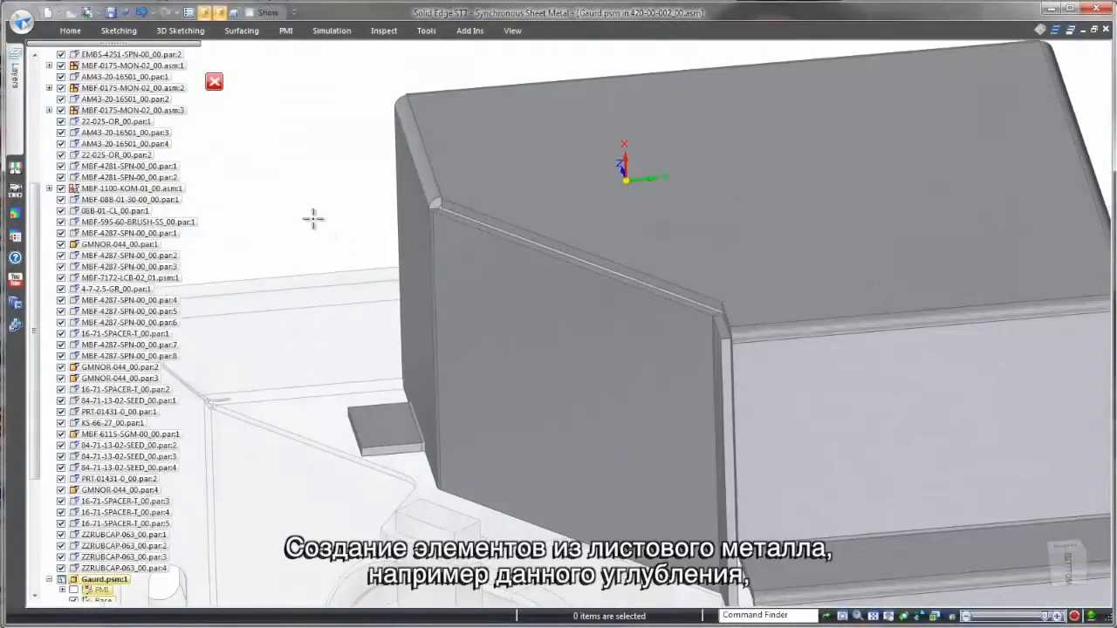
- Sketch a line on the locked top panel plane from the origin to the small sprocket's circle centre beneath the guard
{"action": "right_click", "coordinate": [311, 217]}
{"action": "left_click", "coordinate": [345, 218]}
{"action": "key", "text": "F3"}
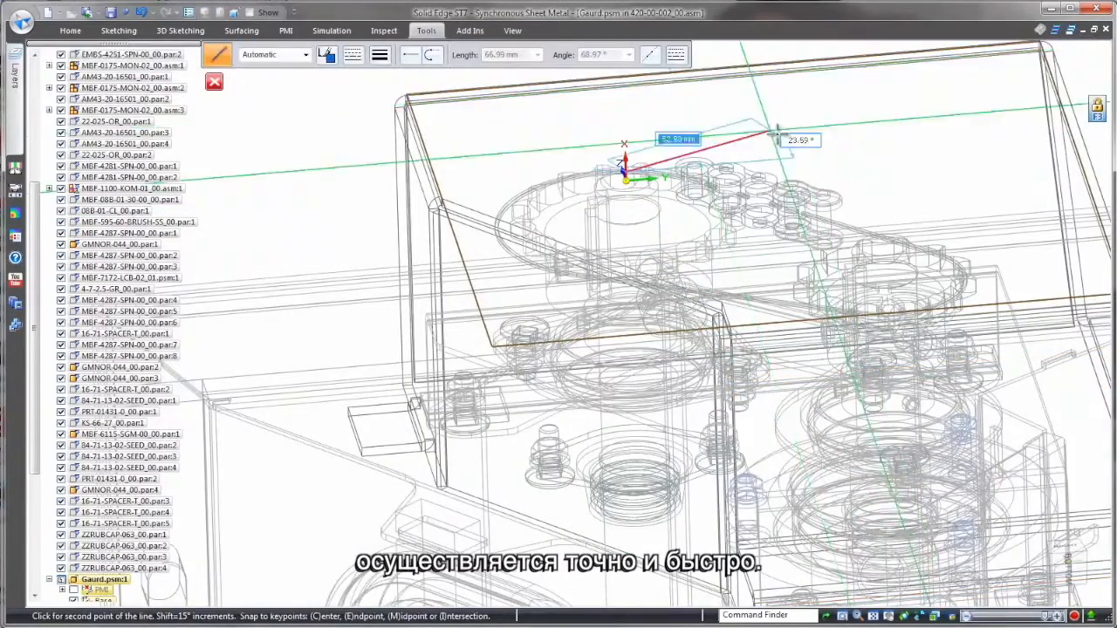
{"action": "scroll", "coordinate": [846, 129], "scroll_direction": "up", "scroll_amount": 5}
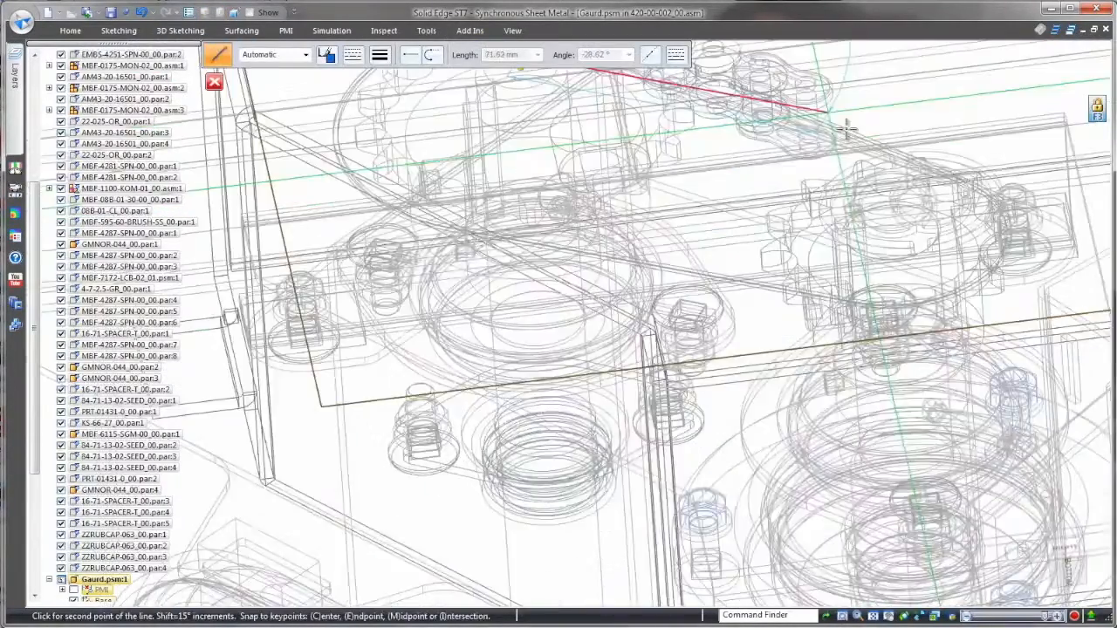
{"action": "scroll", "coordinate": [846, 129], "scroll_direction": "up", "scroll_amount": 2}
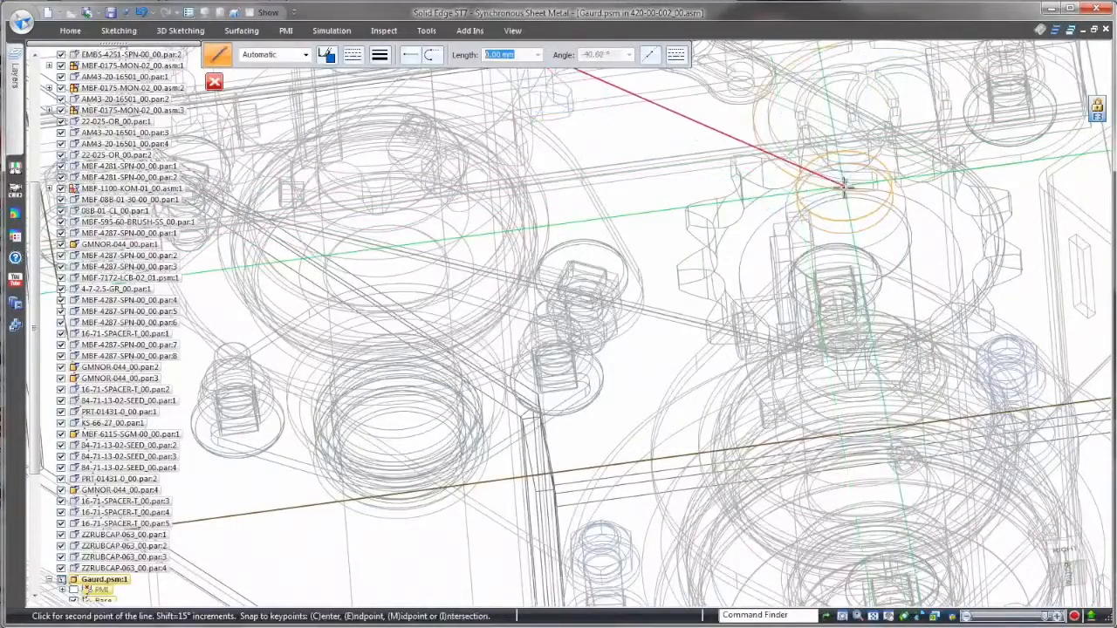
{"action": "left_click", "coordinate": [843, 185]}
{"action": "key", "text": "Escape"}
{"action": "left_click", "coordinate": [953, 615]}
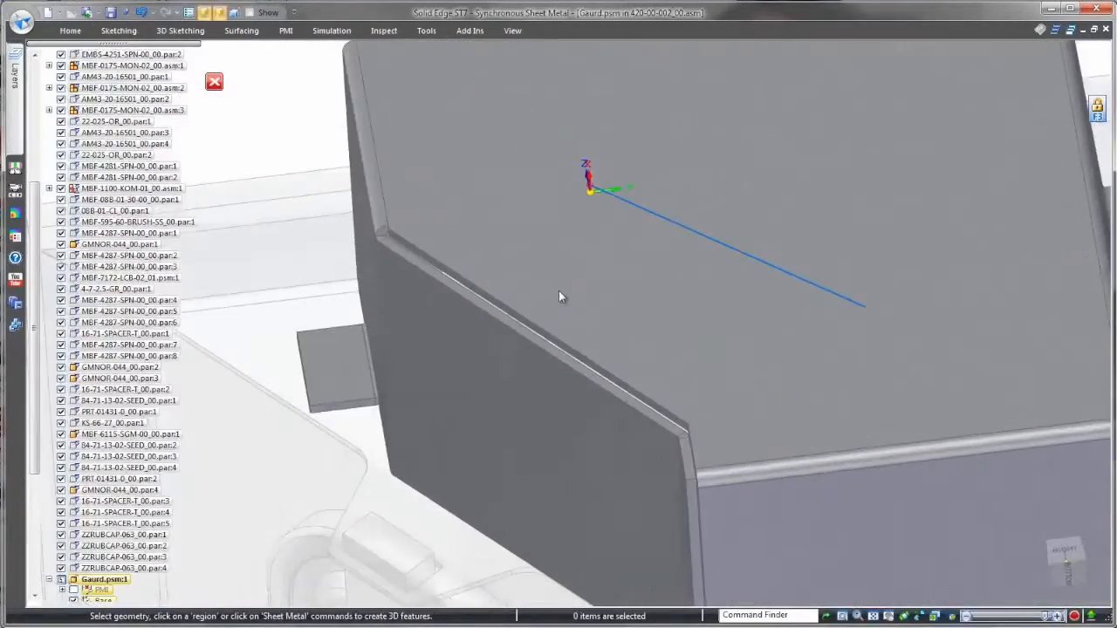
- Offset the line symmetrically with 40 mm width, 8 mm radius and offset-arc caps, and form a dimple from the slot profile
{"action": "left_click", "coordinate": [245, 51]}
{"action": "left_click", "coordinate": [288, 94]}
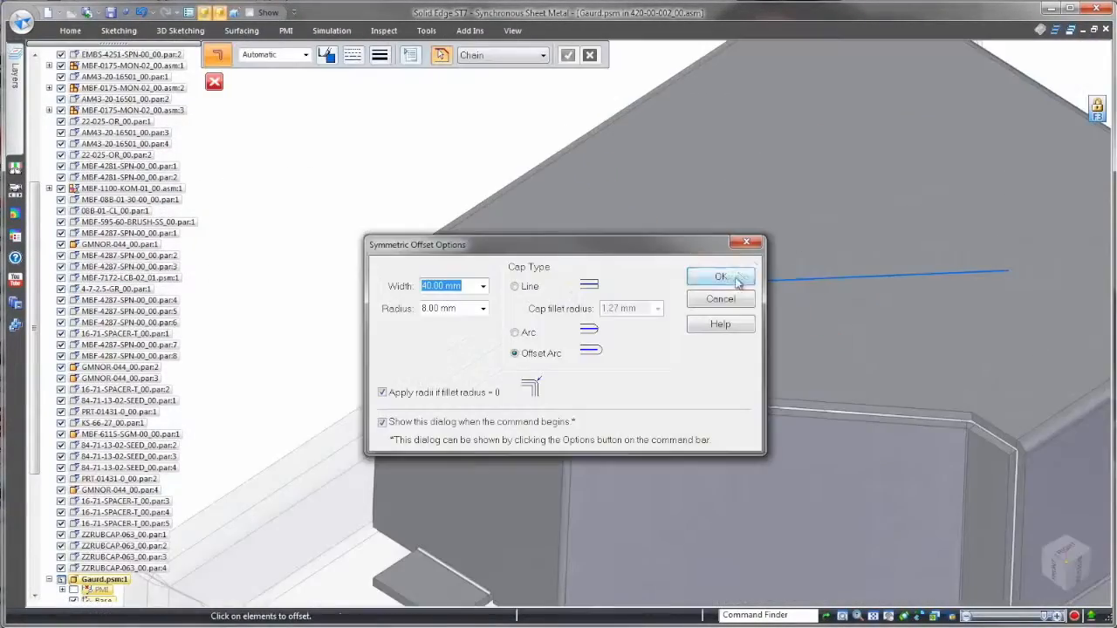
{"action": "left_click", "coordinate": [731, 279]}
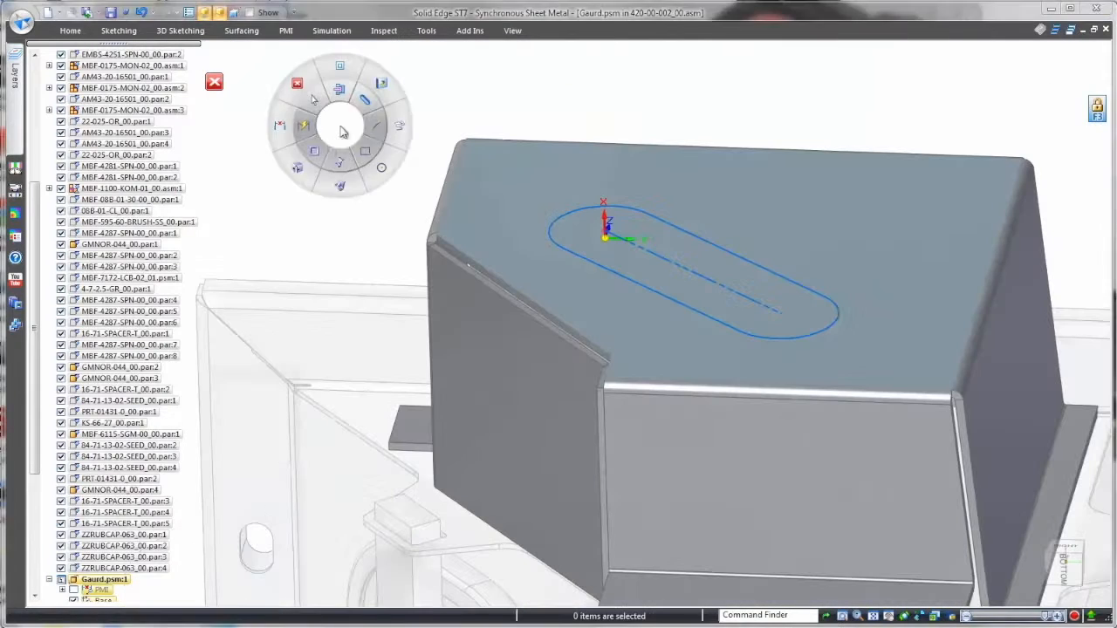
{"action": "left_click", "coordinate": [331, 101]}
{"action": "left_click", "coordinate": [586, 241]}
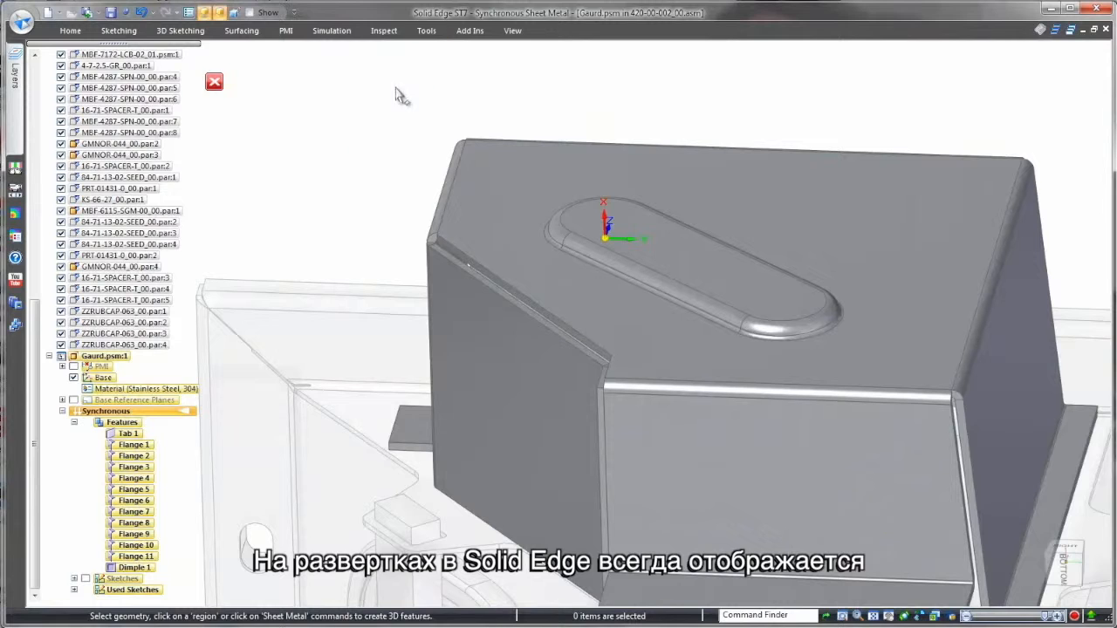
- Create the guard's flat pattern with the top panel facing up and its long back edge as the alignment edge
{"action": "left_click", "coordinate": [426, 31]}
{"action": "left_click", "coordinate": [107, 52]}
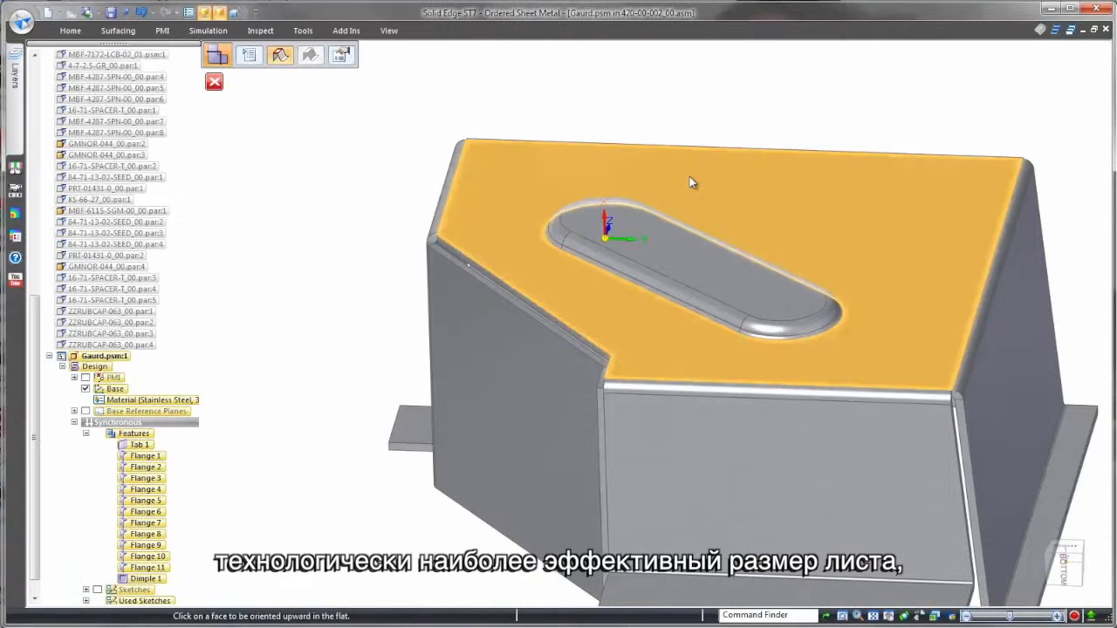
{"action": "left_click", "coordinate": [689, 182]}
{"action": "left_click", "coordinate": [687, 148]}
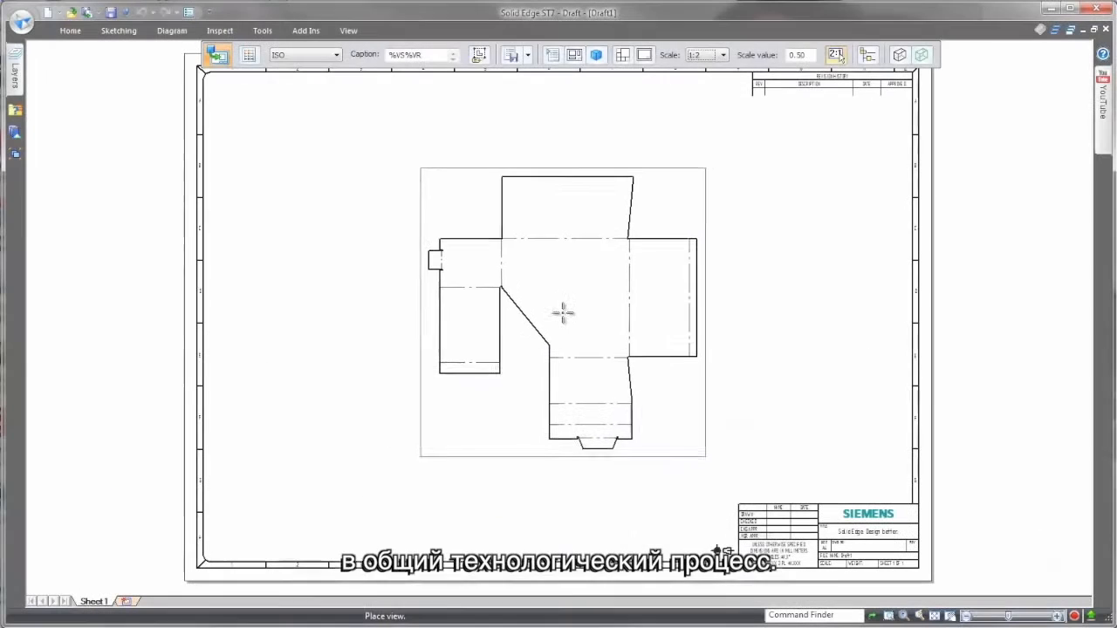
- Place the flat pattern view at 1:2 scale on the drawing sheet and add horizontal coordinate dimensions from the lower section's vertical edge
{"action": "left_click", "coordinate": [563, 313]}
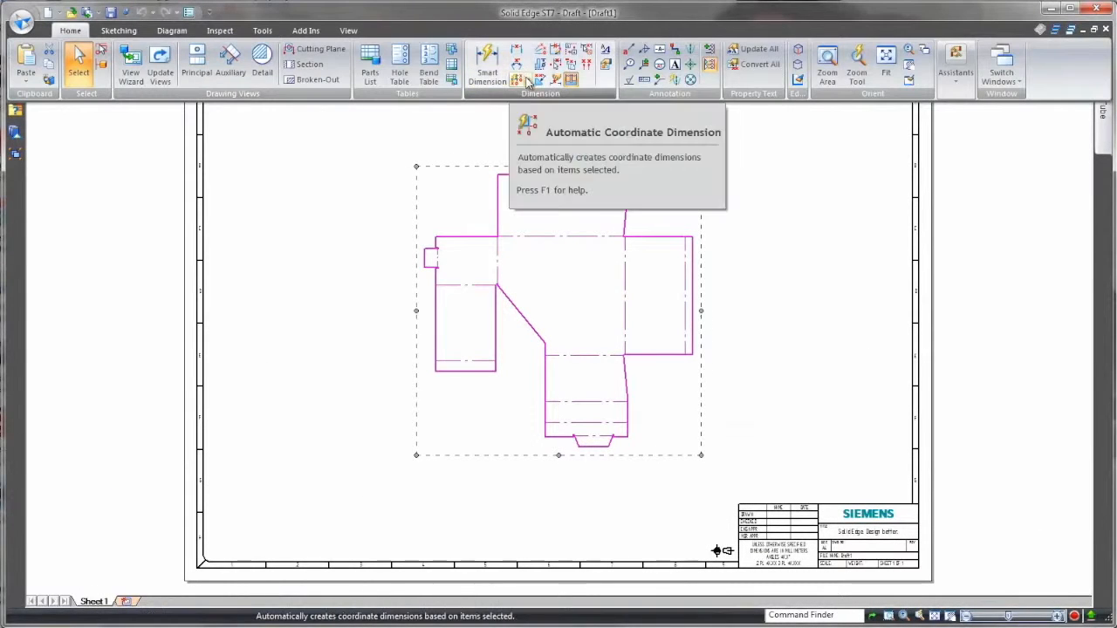
{"action": "left_click", "coordinate": [526, 81]}
{"action": "left_click", "coordinate": [518, 112]}
{"action": "scroll", "coordinate": [523, 469], "scroll_direction": "up", "scroll_amount": 5}
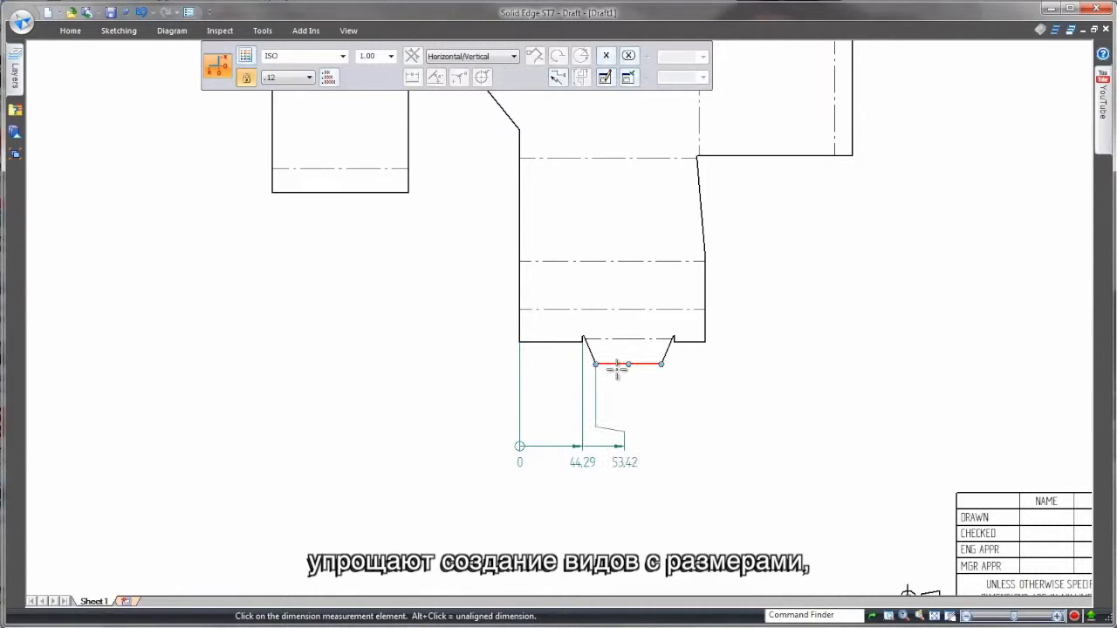
{"action": "left_click", "coordinate": [662, 363]}
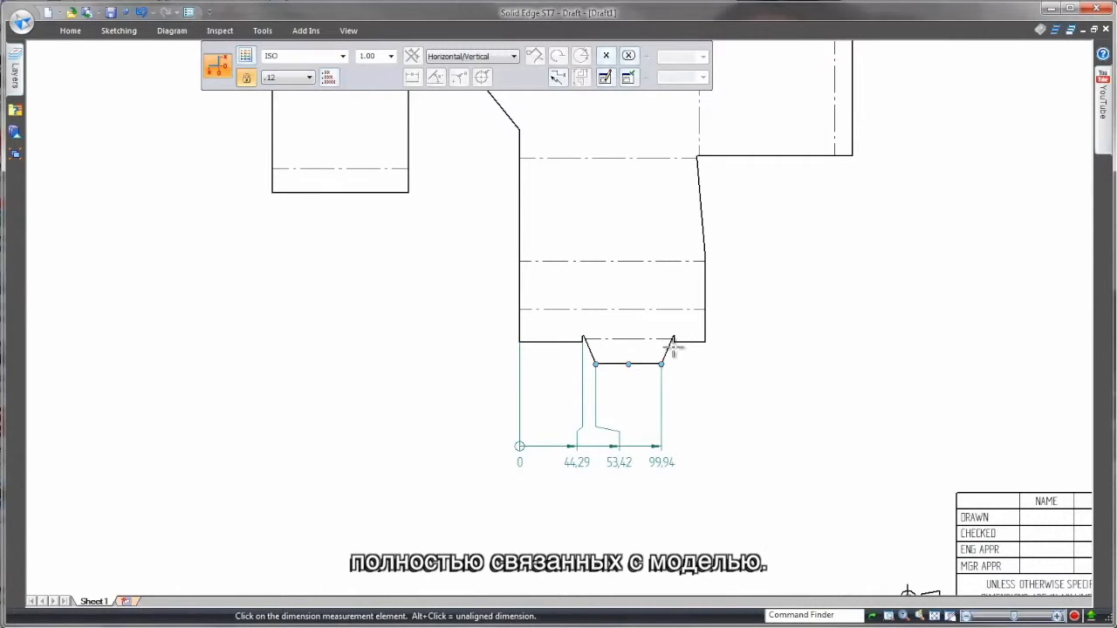
{"action": "left_click", "coordinate": [834, 152]}
{"action": "left_click", "coordinate": [852, 154]}
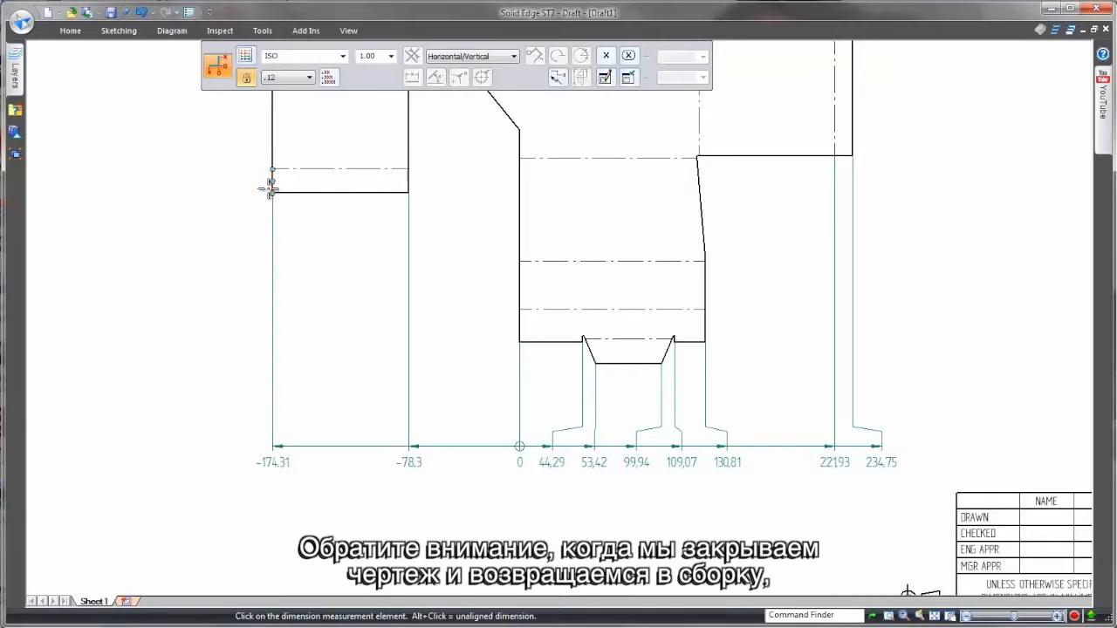
{"action": "key", "text": "Escape"}
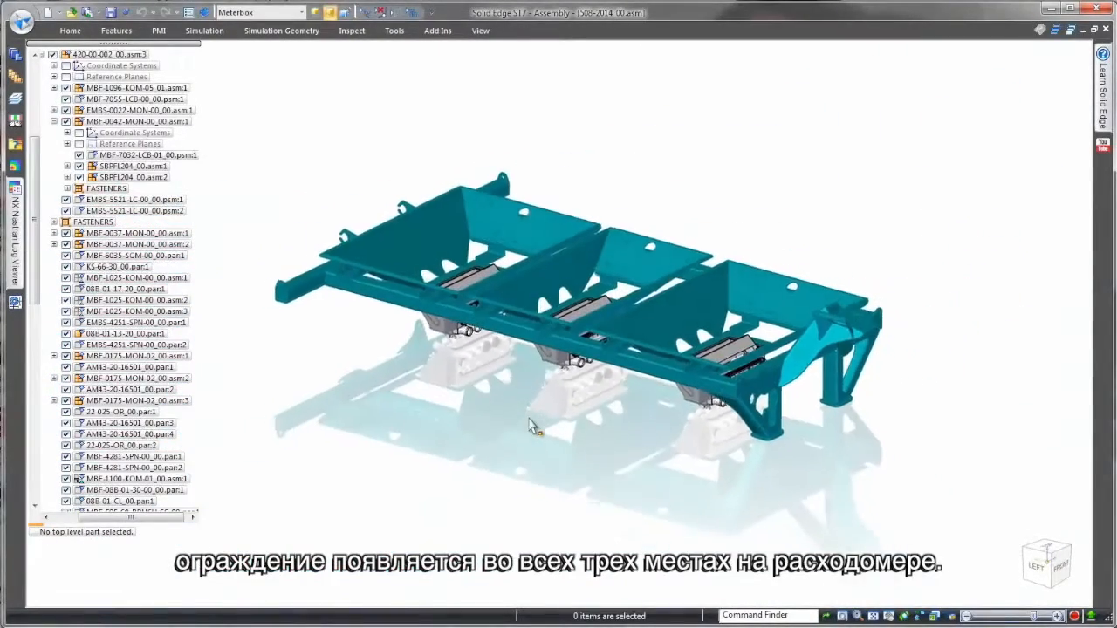
- Display the Hopper configuration of the main assembly and open the fan subassembly FAN-1006-KOM-00_00.asm for in-place editing
{"action": "left_click", "coordinate": [302, 13]}
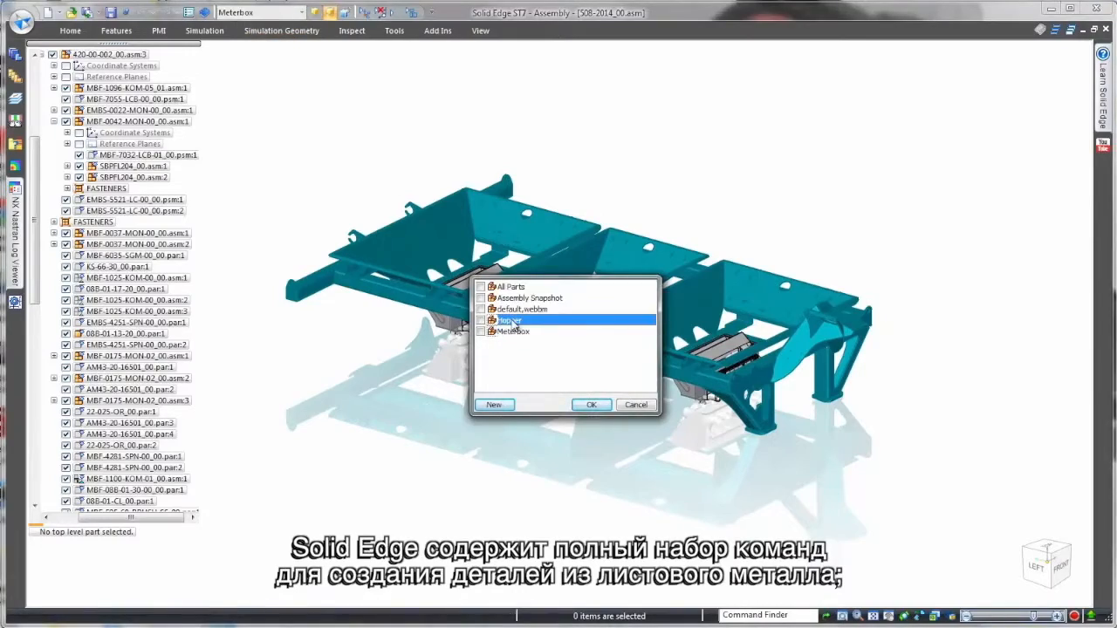
{"action": "left_click", "coordinate": [591, 406]}
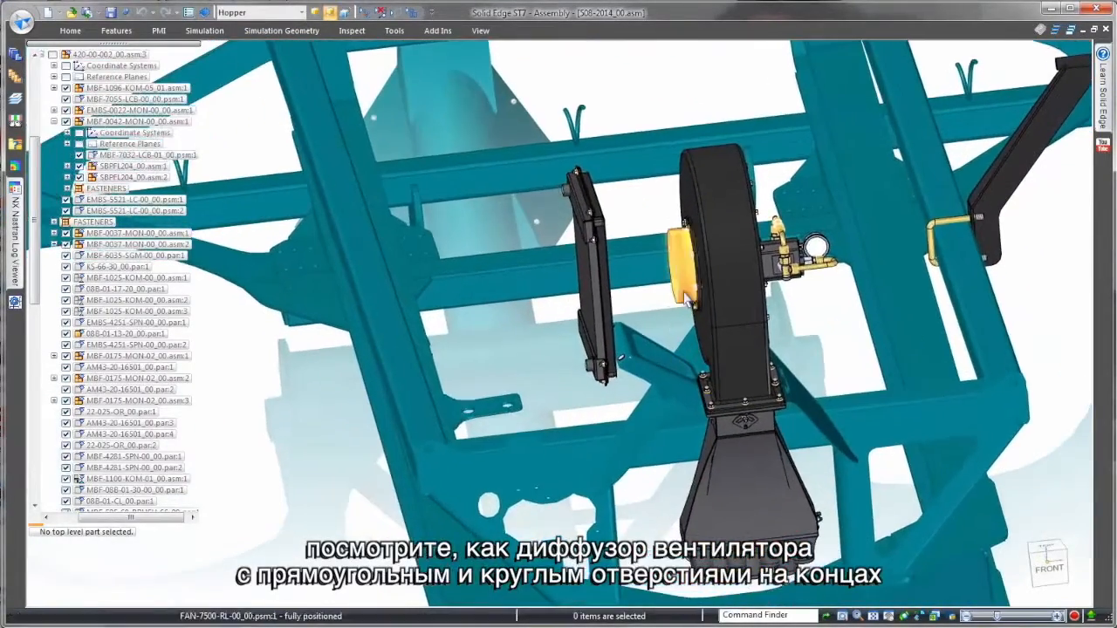
{"action": "right_click", "coordinate": [694, 298]}
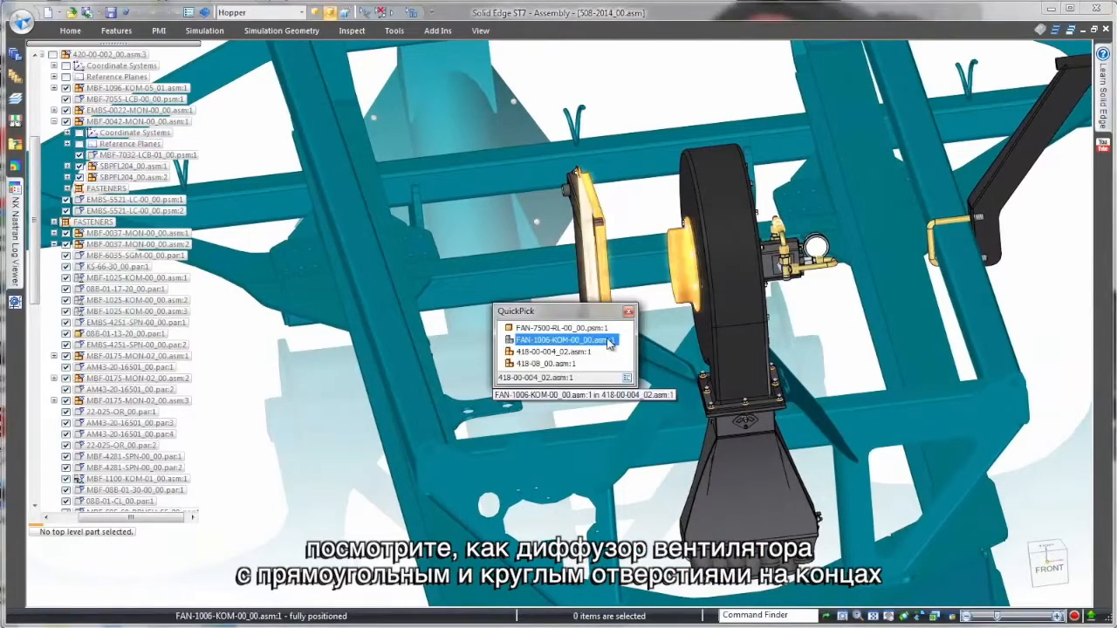
{"action": "left_click", "coordinate": [566, 339]}
{"action": "left_click", "coordinate": [822, 354]}
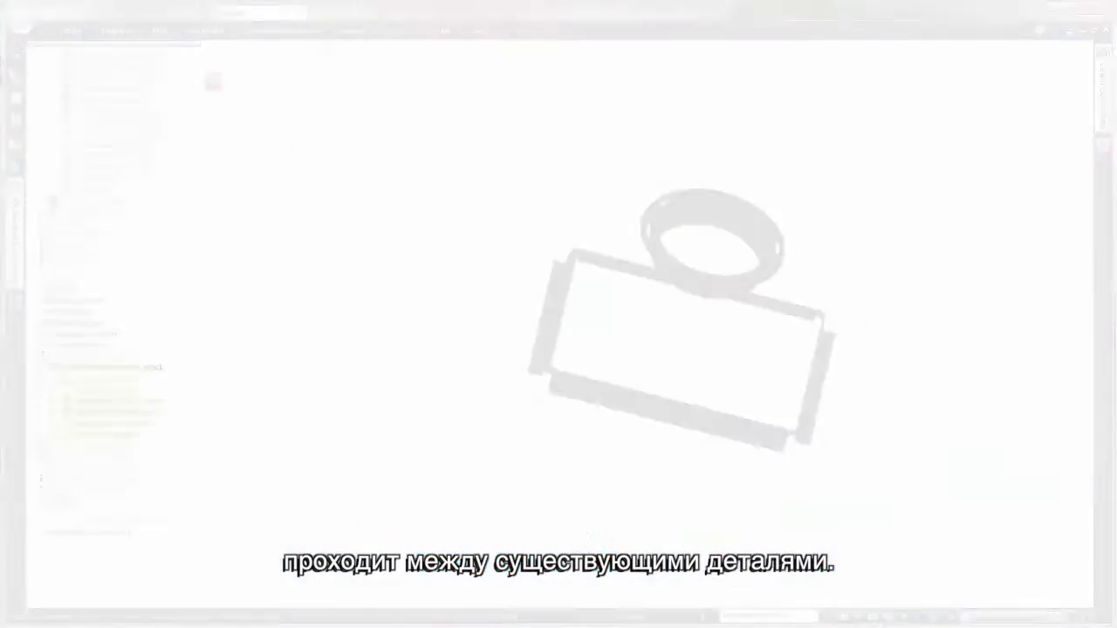
- Edit Fan Blower Duct.psm in place and finish the lofted flange between its circular and rectangular profiles
{"action": "left_click", "coordinate": [151, 424]}
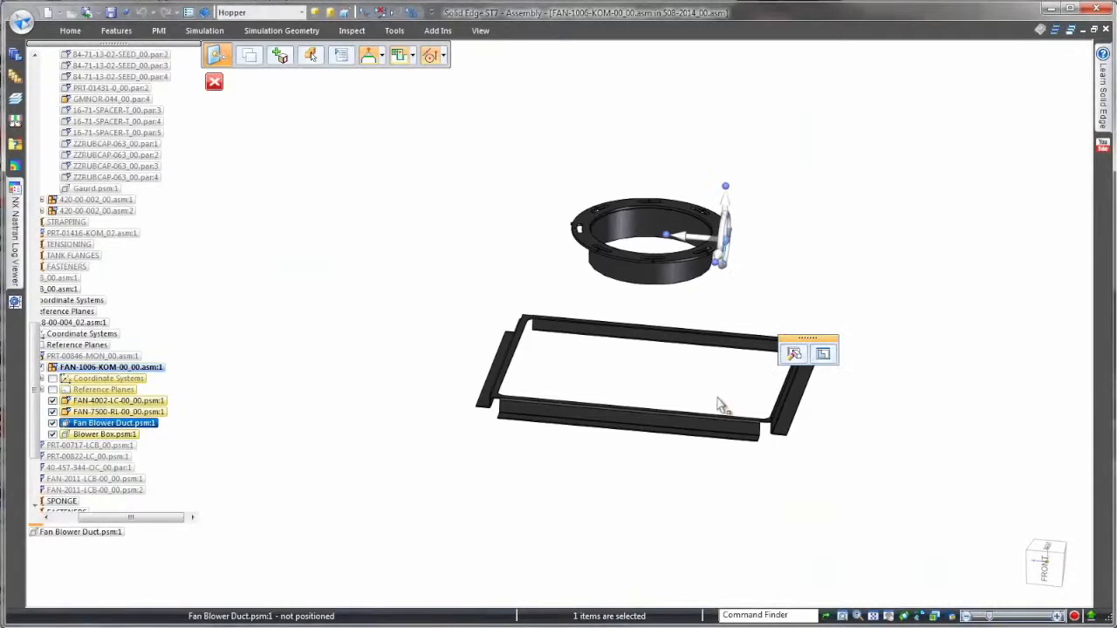
{"action": "left_click", "coordinate": [831, 358]}
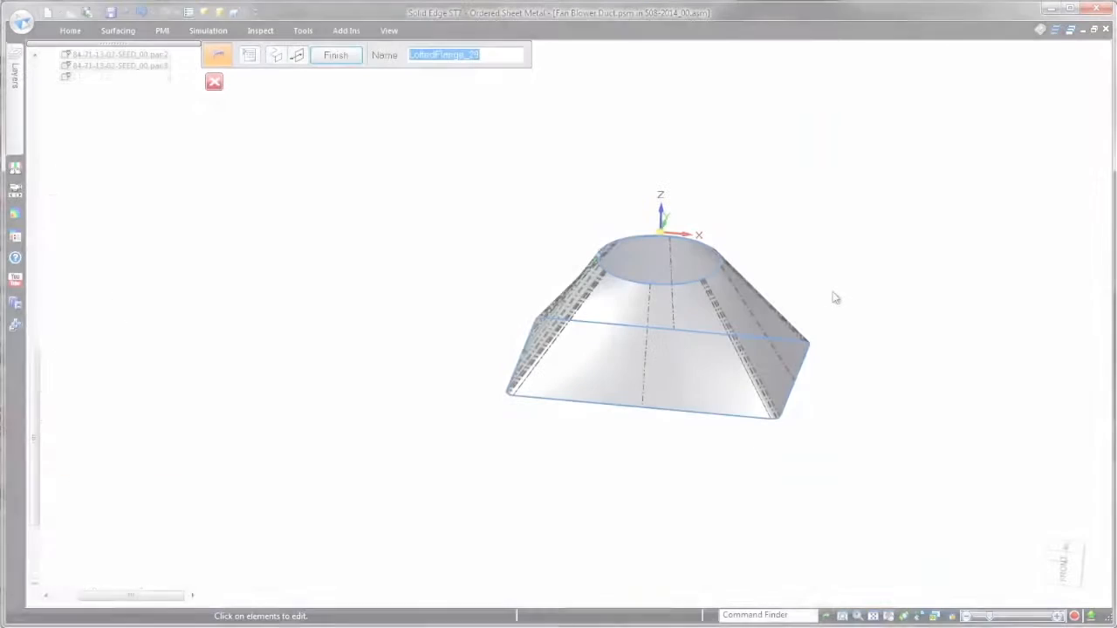
{"action": "key", "text": "Escape"}
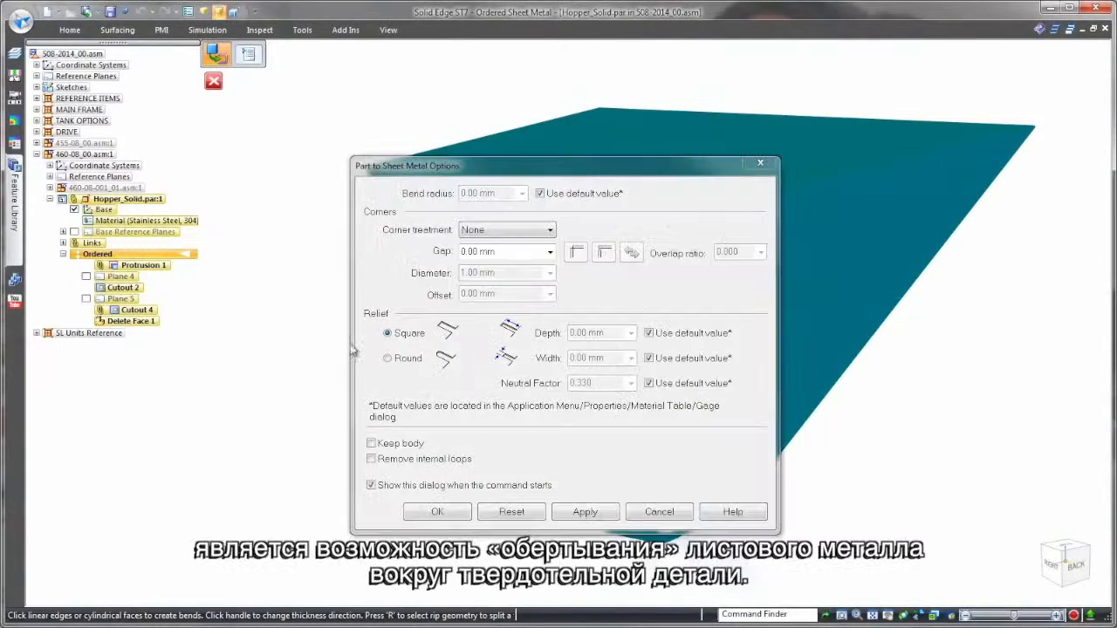
- Convert the solid hopper to 3 mm sheet metal with default options and create its flat pattern with the panel containing the holes facing up
{"action": "left_click", "coordinate": [438, 512]}
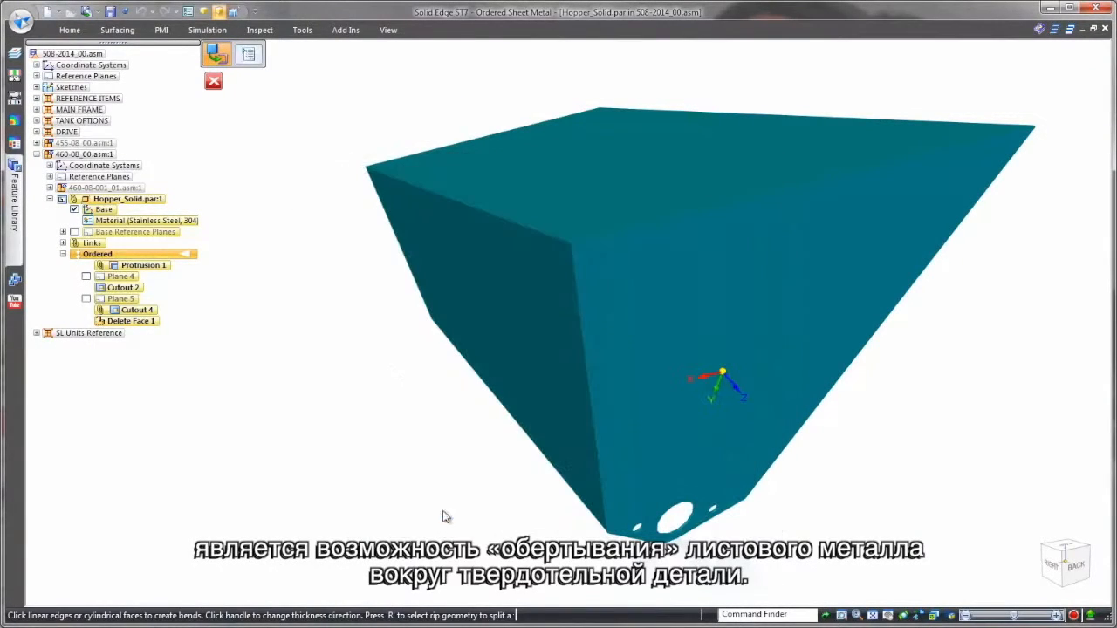
{"action": "left_click", "coordinate": [417, 281]}
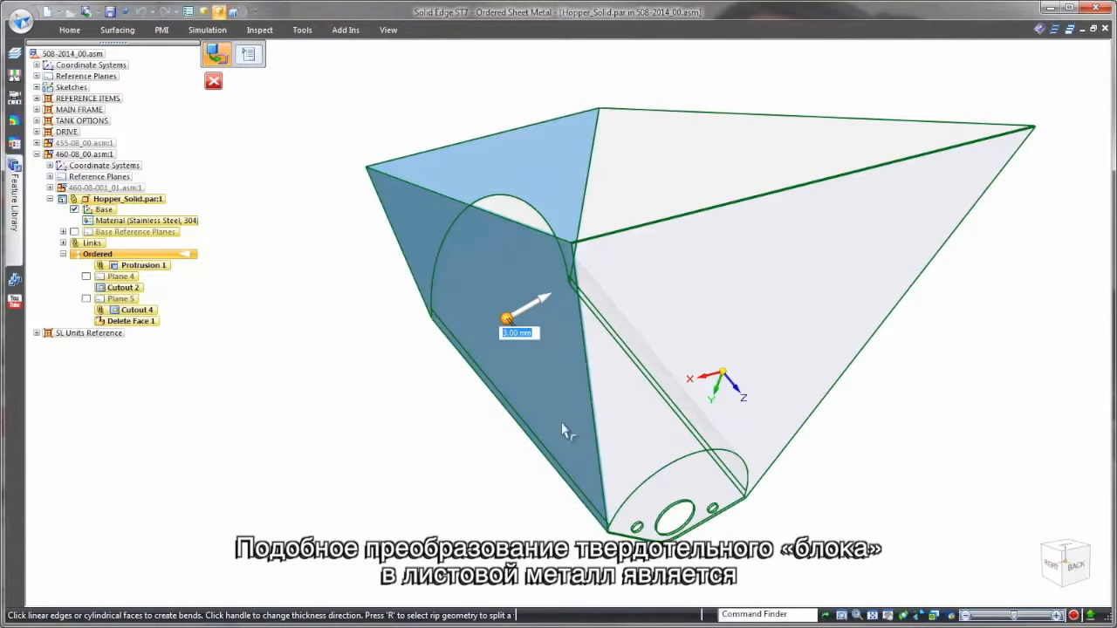
{"action": "left_click", "coordinate": [594, 410]}
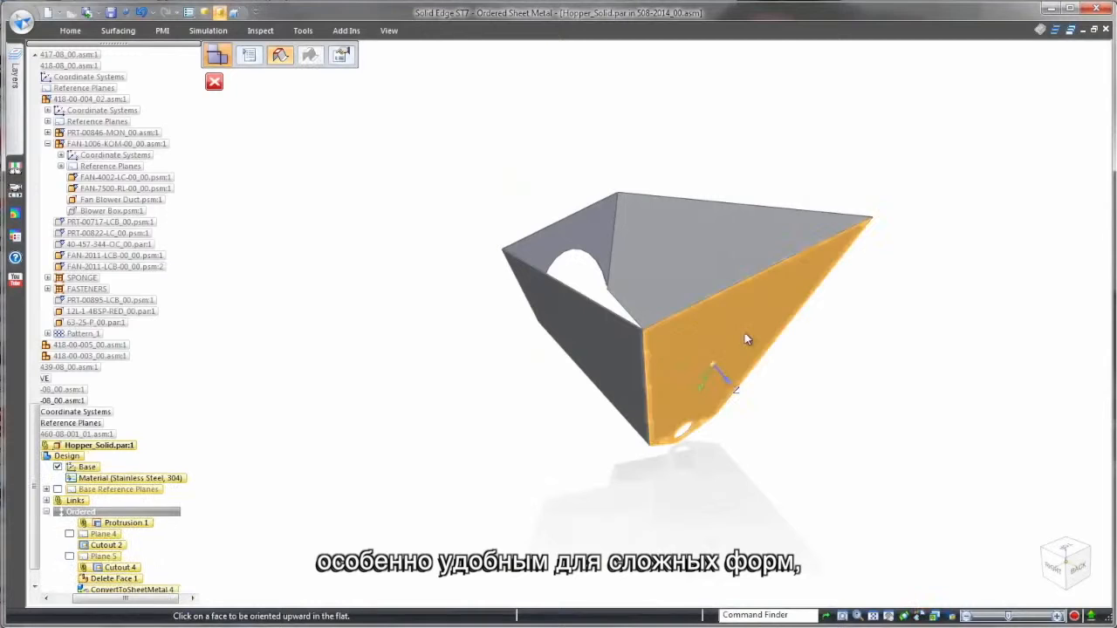
{"action": "left_click", "coordinate": [744, 332]}
{"action": "left_click", "coordinate": [731, 287]}
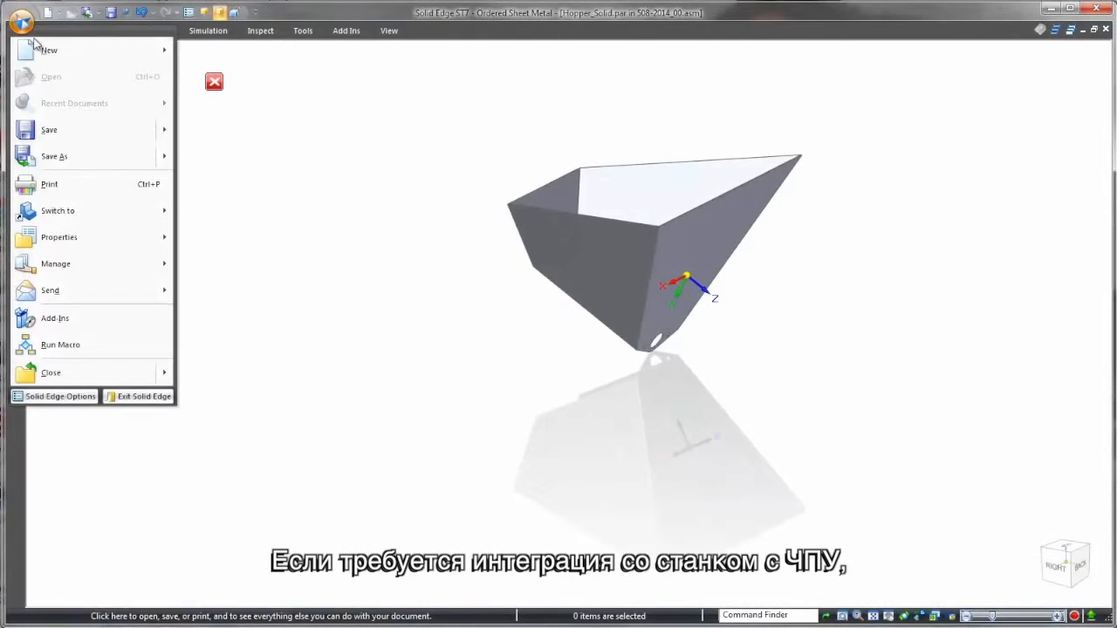
- Save the hopper's flat pattern as DXF version 14, going through the layer, bend data and font mapping options
{"action": "mouse_move", "coordinate": [55, 166]}
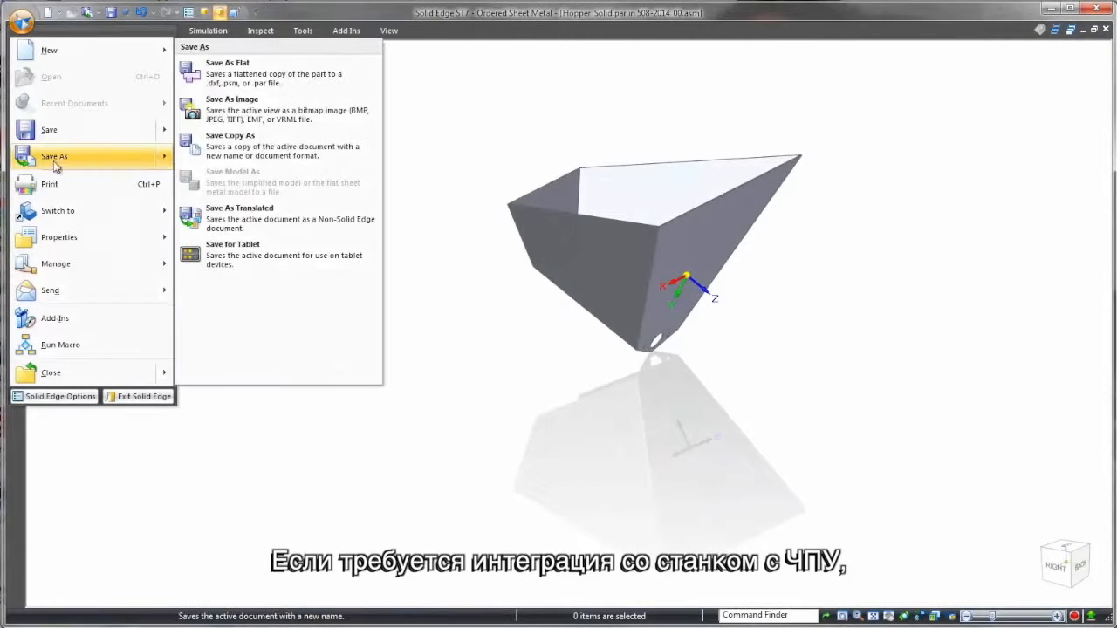
{"action": "left_click", "coordinate": [227, 68]}
{"action": "left_click", "coordinate": [643, 472]}
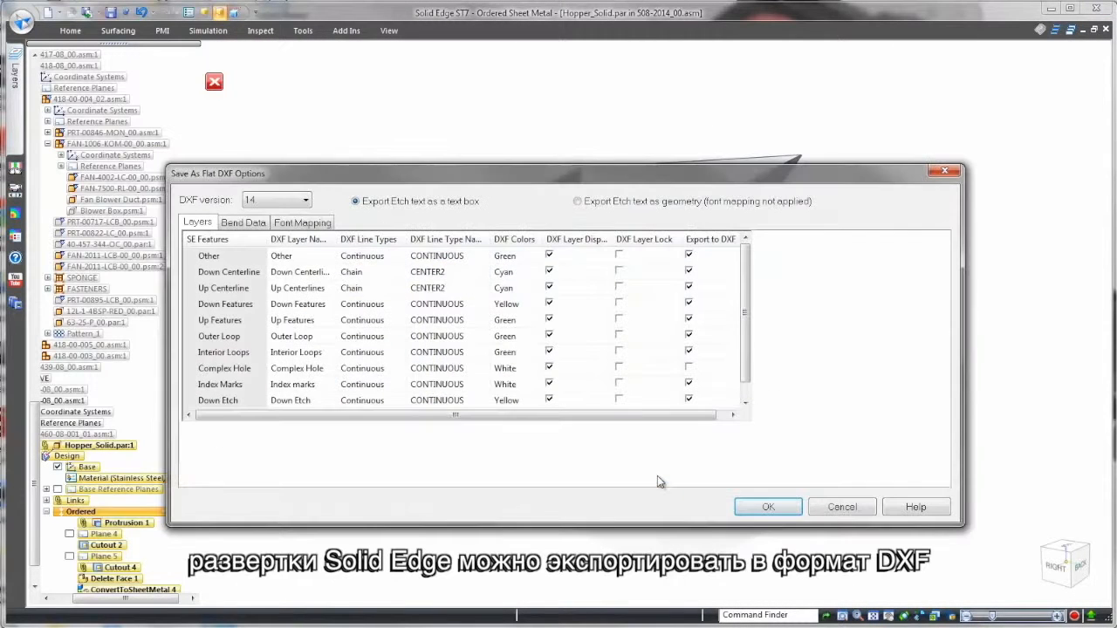
{"action": "left_click", "coordinate": [243, 223]}
{"action": "left_click", "coordinate": [296, 223]}
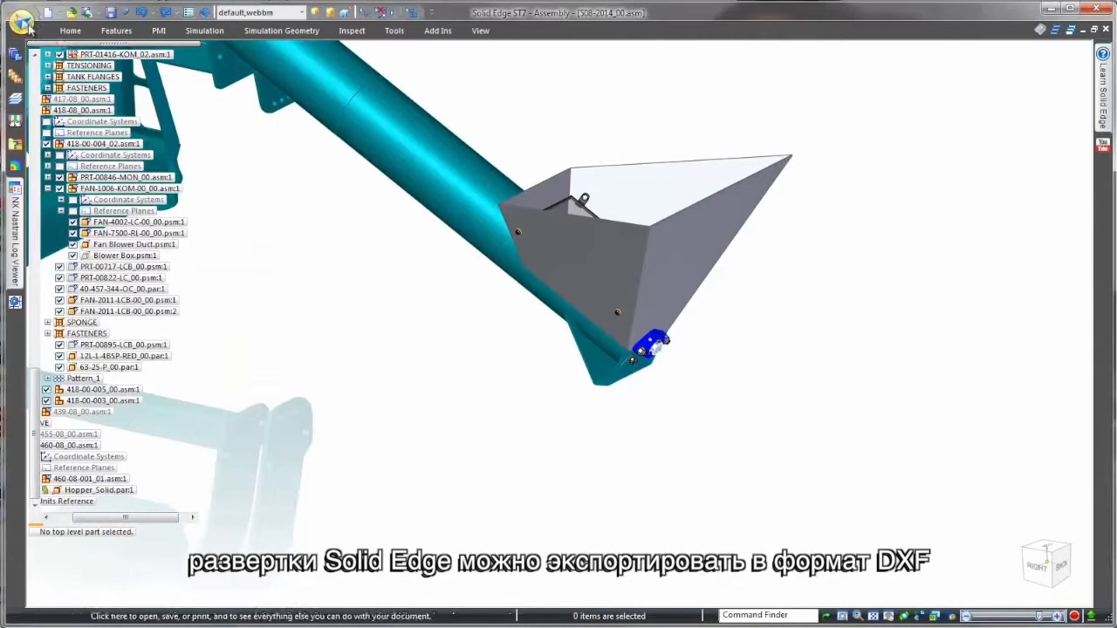
- Open the exported Hopper_Solid flat pattern file from the Documents library as a 2D draft using an ISO Metric template
{"action": "left_click", "coordinate": [22, 22]}
{"action": "left_click", "coordinate": [49, 75]}
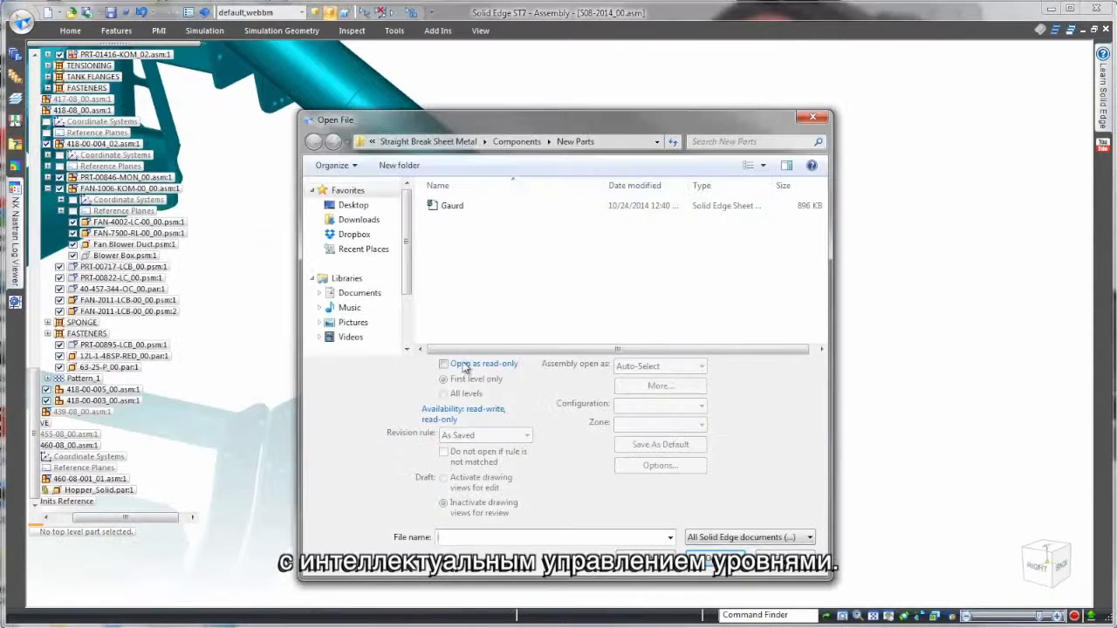
{"action": "left_click", "coordinate": [359, 292]}
{"action": "left_click", "coordinate": [810, 537]}
{"action": "left_click", "coordinate": [767, 345]}
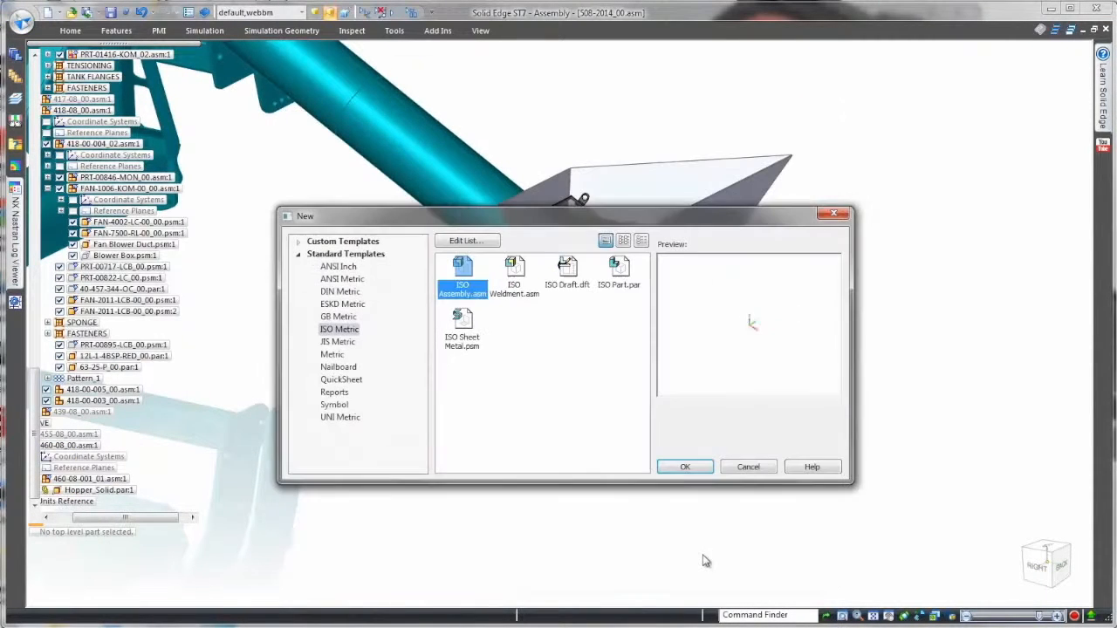
{"action": "left_click", "coordinate": [683, 468]}
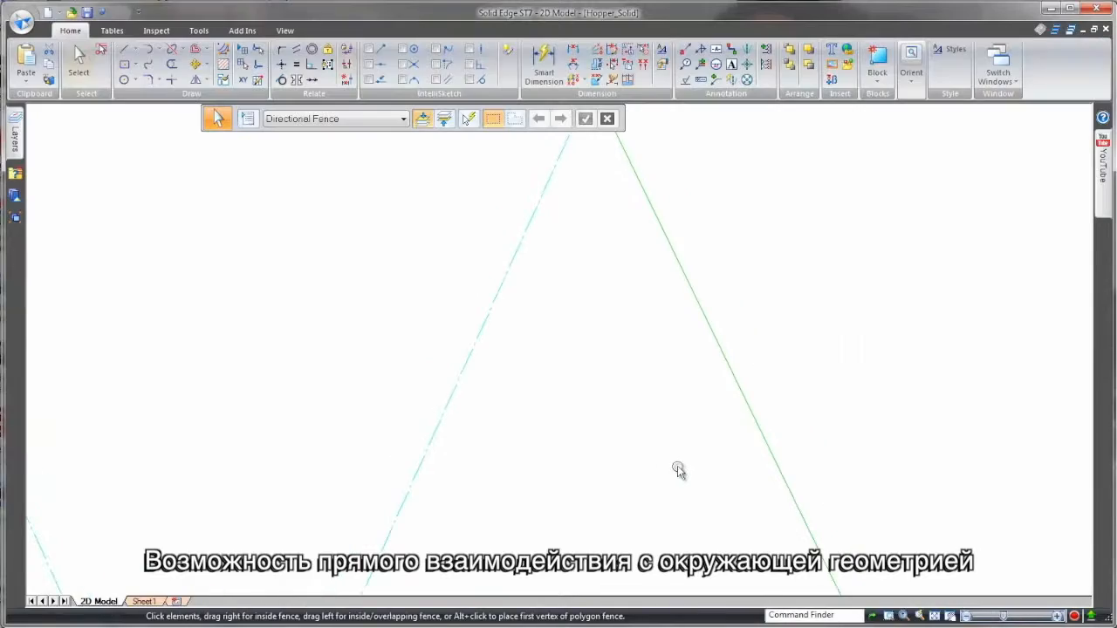